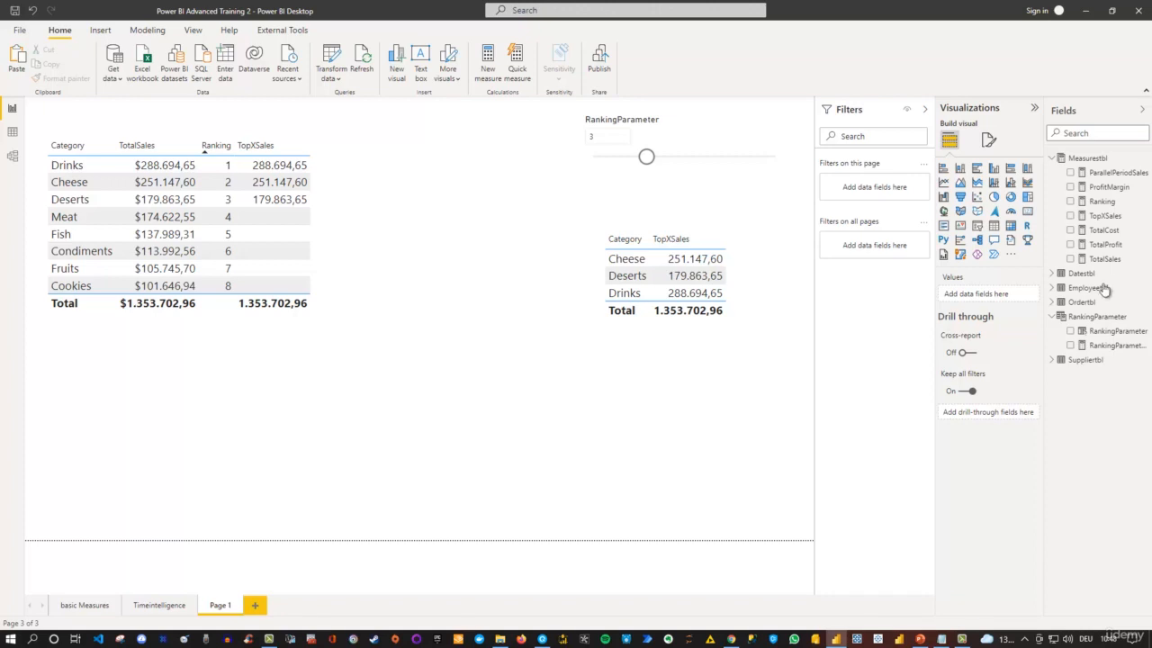
# Rename the current report page as Ranking and add a new blank page.
pyautogui.doubleClick(217, 604)
pyautogui.write('Ranking')
pyautogui.click(261, 605)
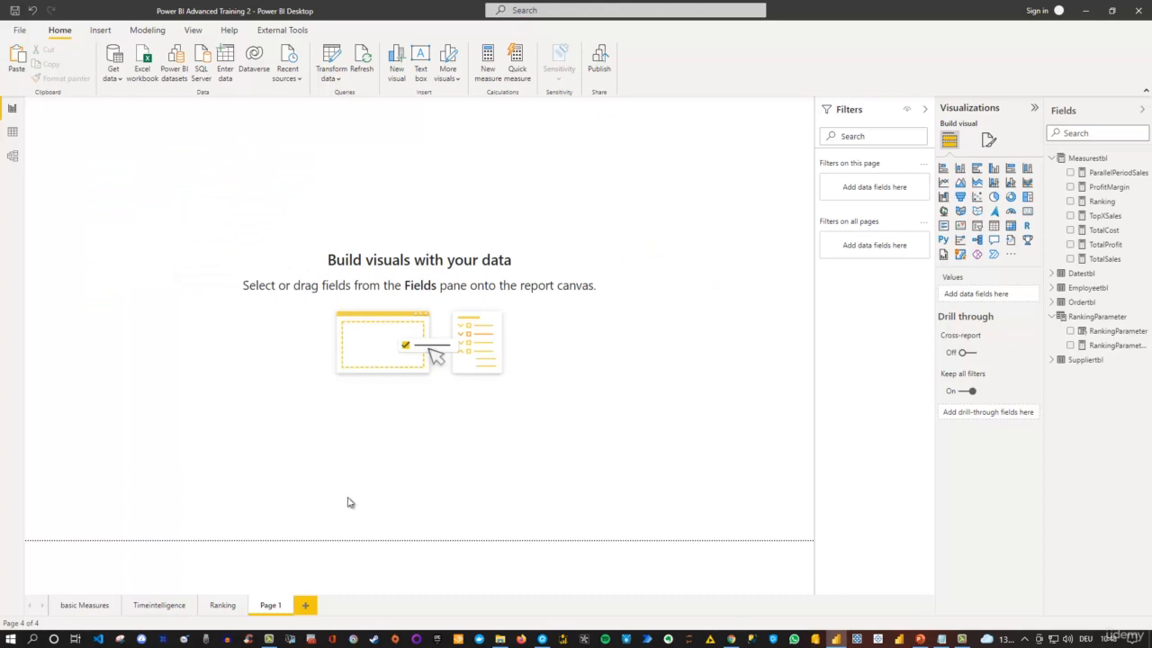
# Create a new measure named CumSales in the Measurestbl table.
pyautogui.rightClick(1105, 162)
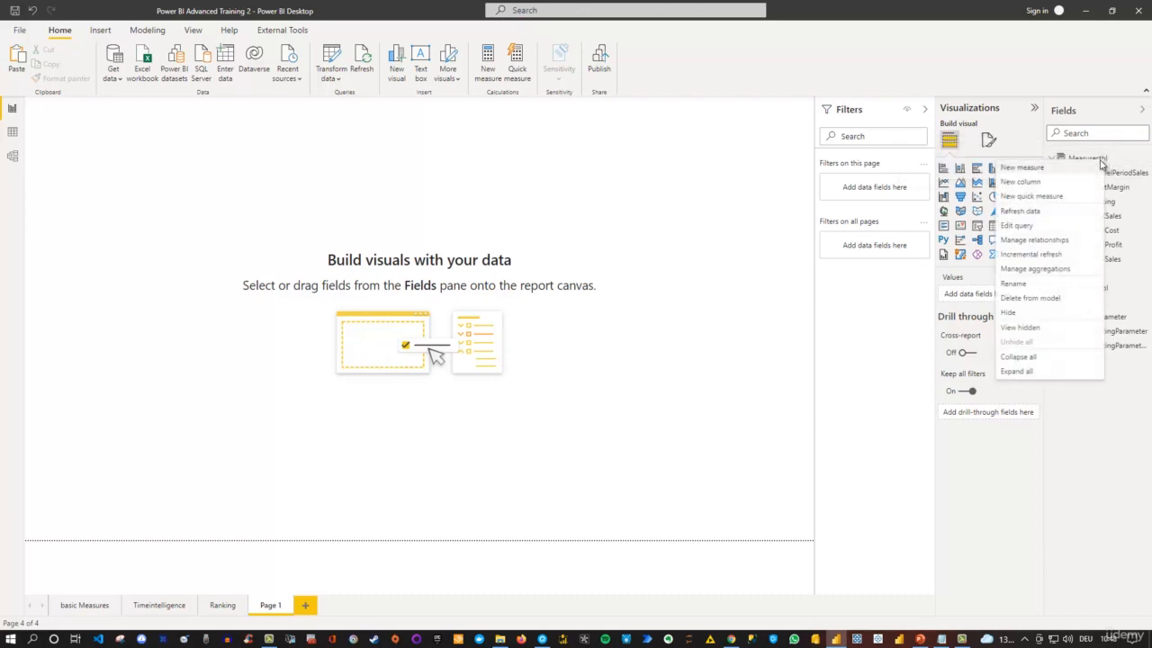
pyautogui.click(1067, 170)
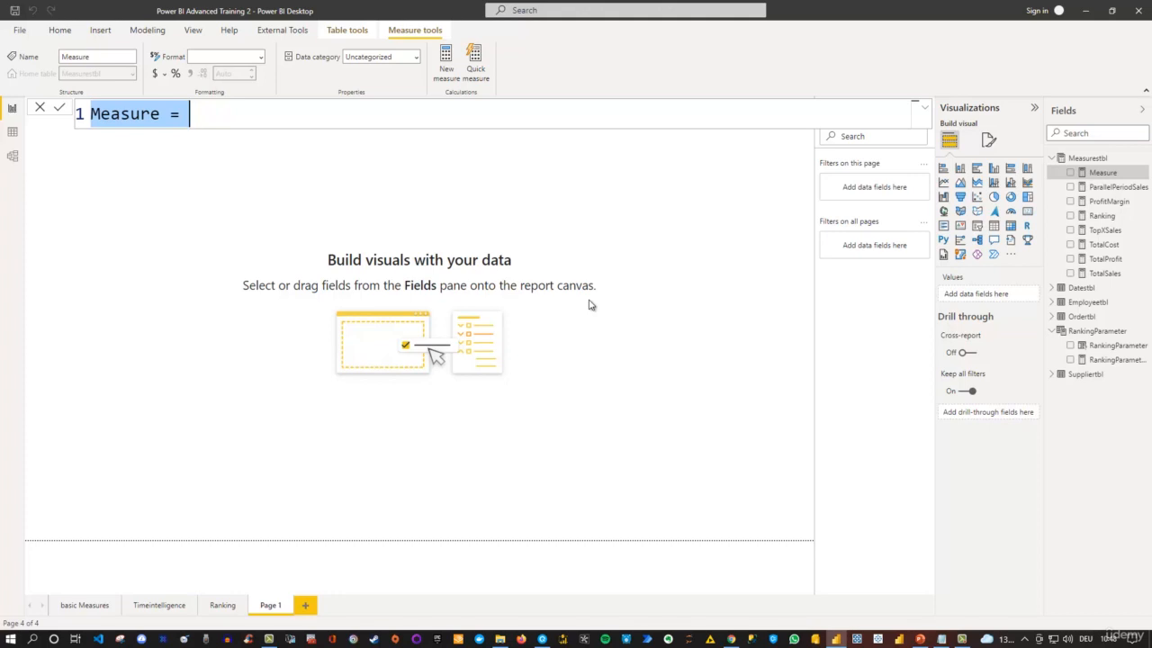
pyautogui.write('Cum')
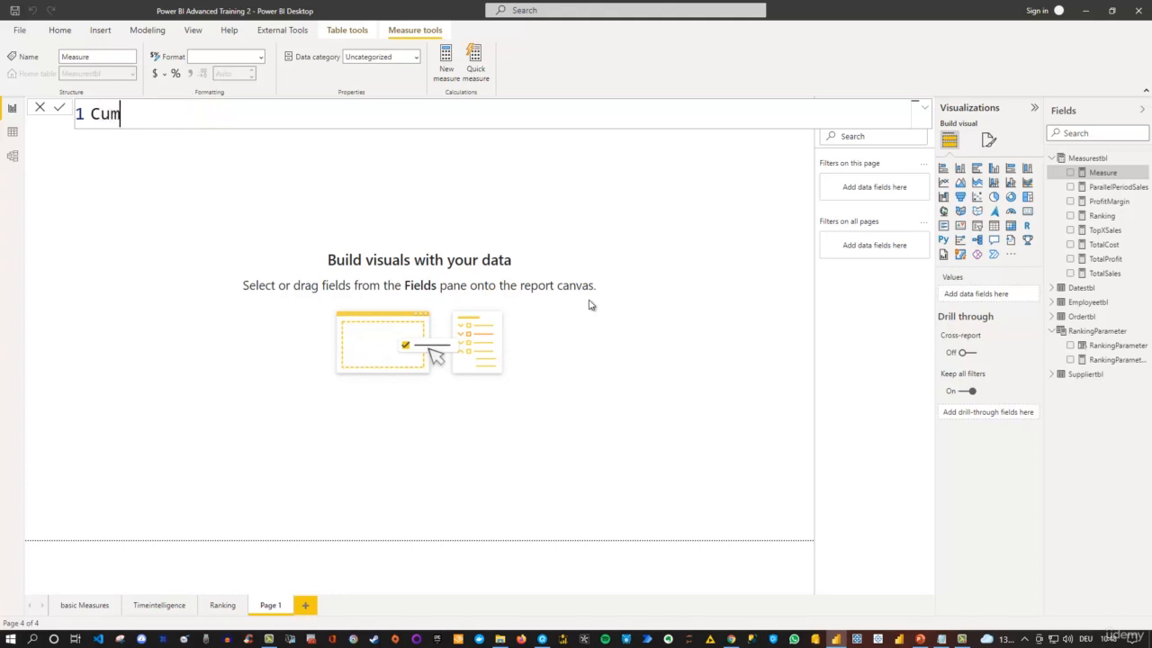
pyautogui.write('Sales')
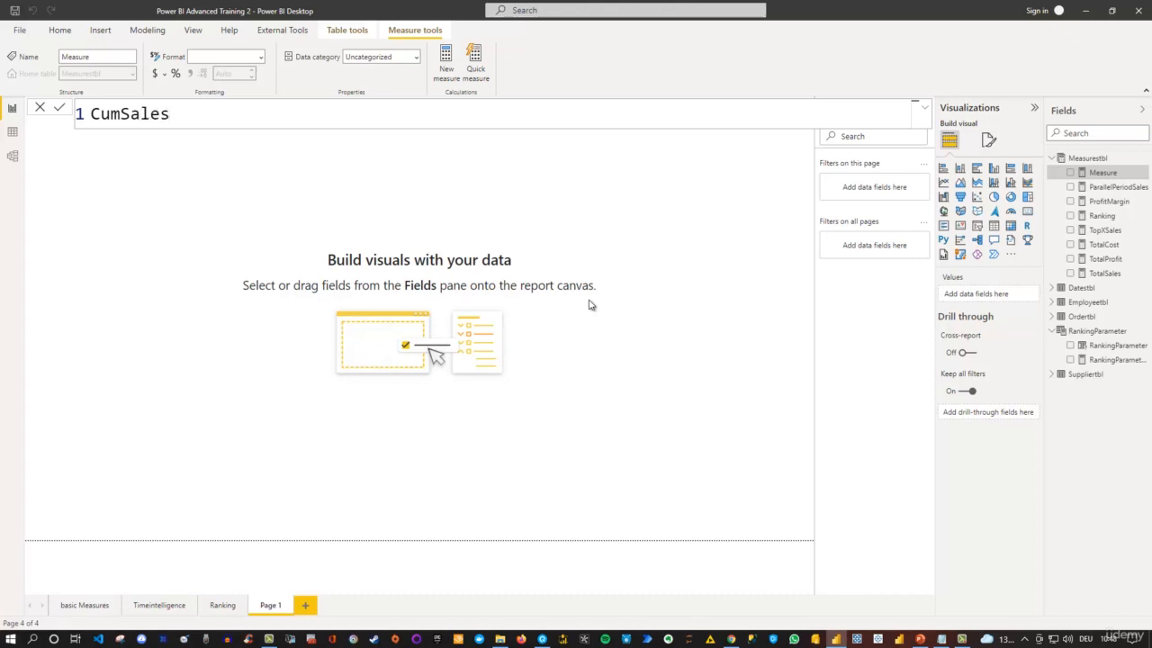
pyautogui.write(' =')
# Begin the CumSales formula with CALCULATE, using Measurestbl[TotalSales] as its expression.
pyautogui.write('Calc')
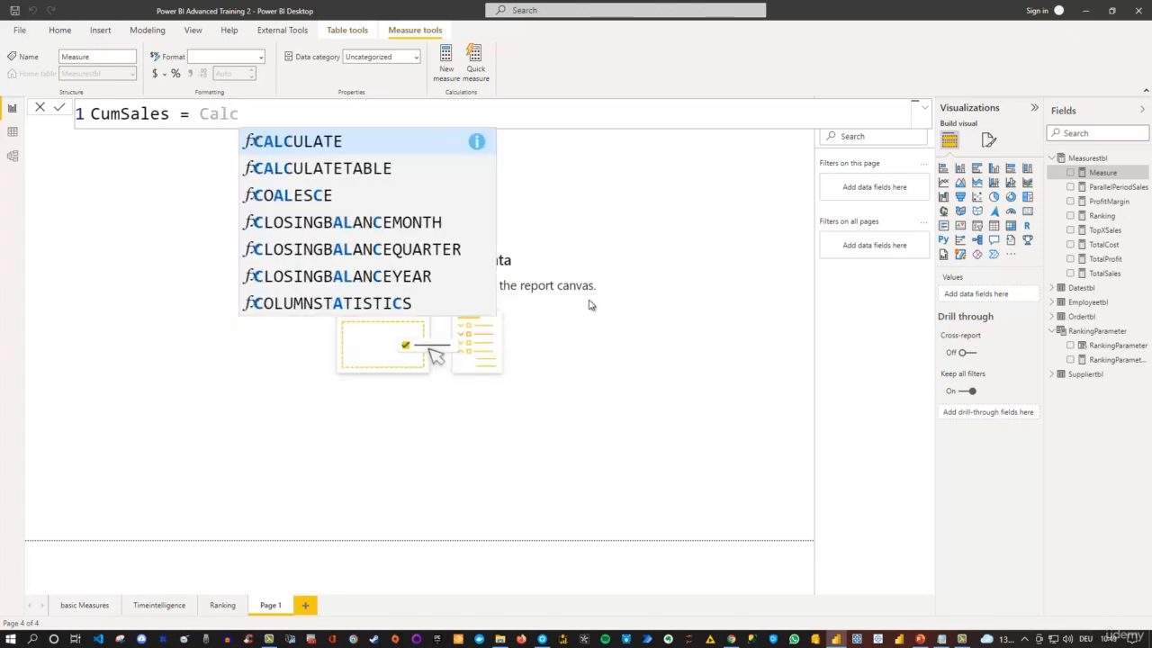
pyautogui.press('Tab')
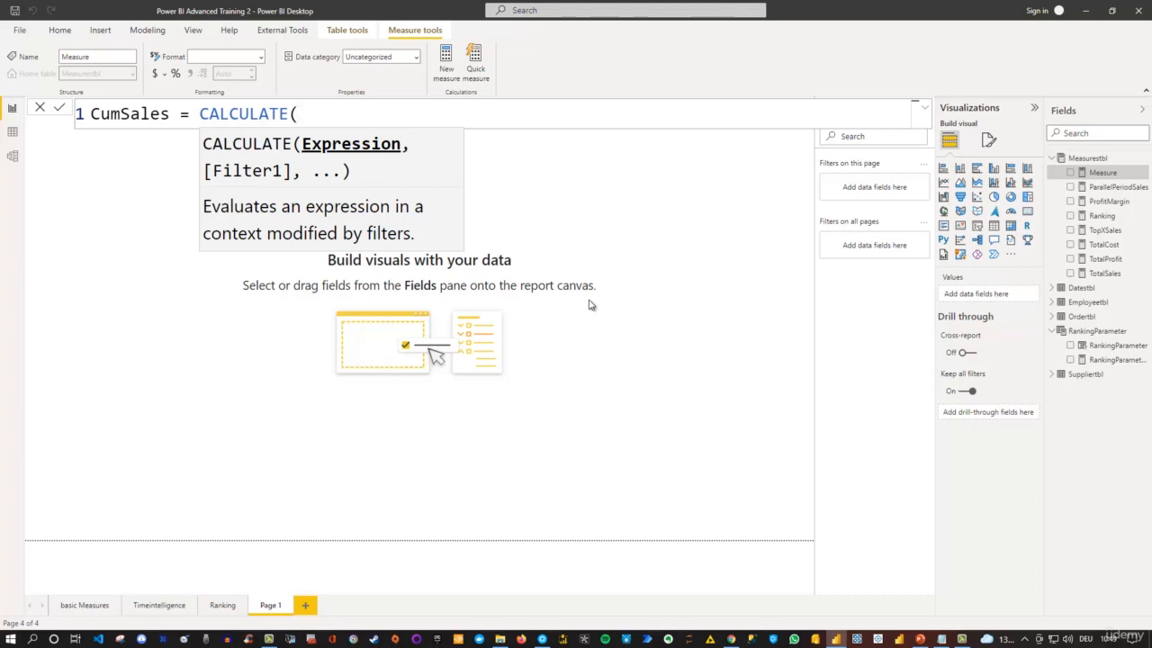
pyautogui.write('TotalSa')
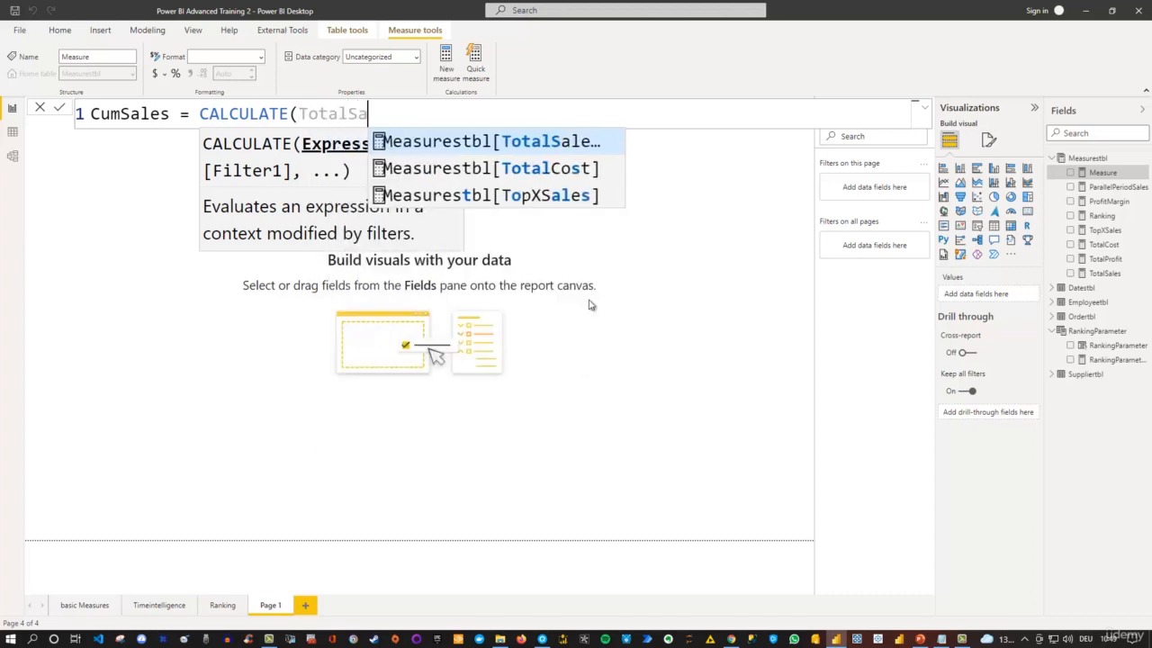
pyautogui.press('Tab')
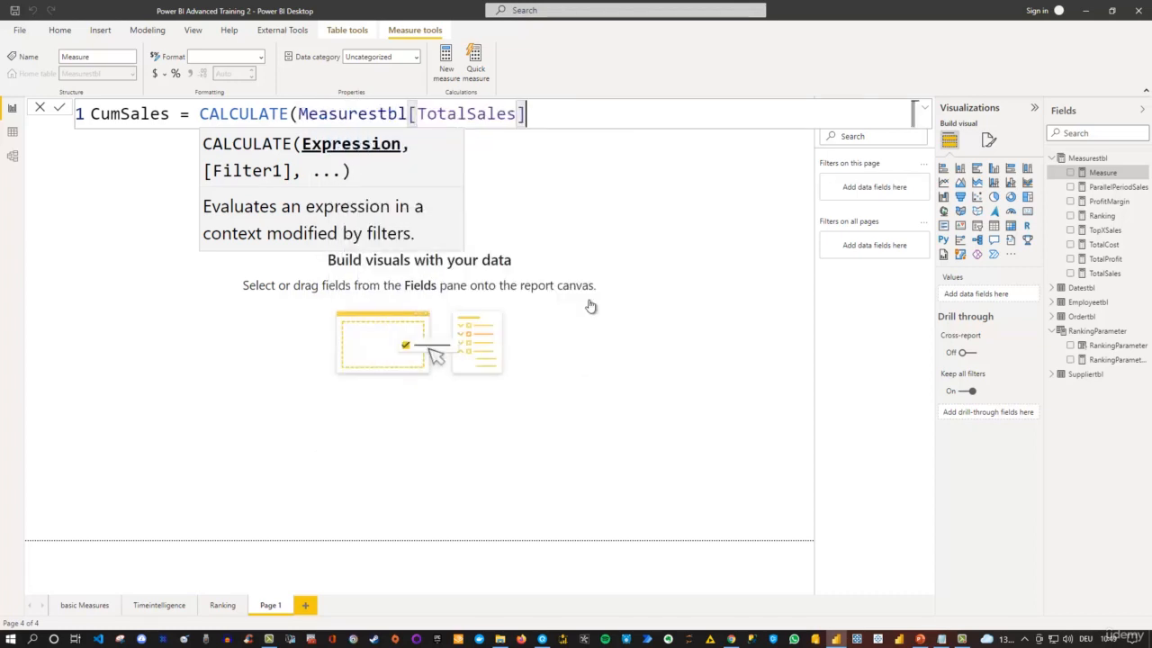
pyautogui.write(',')
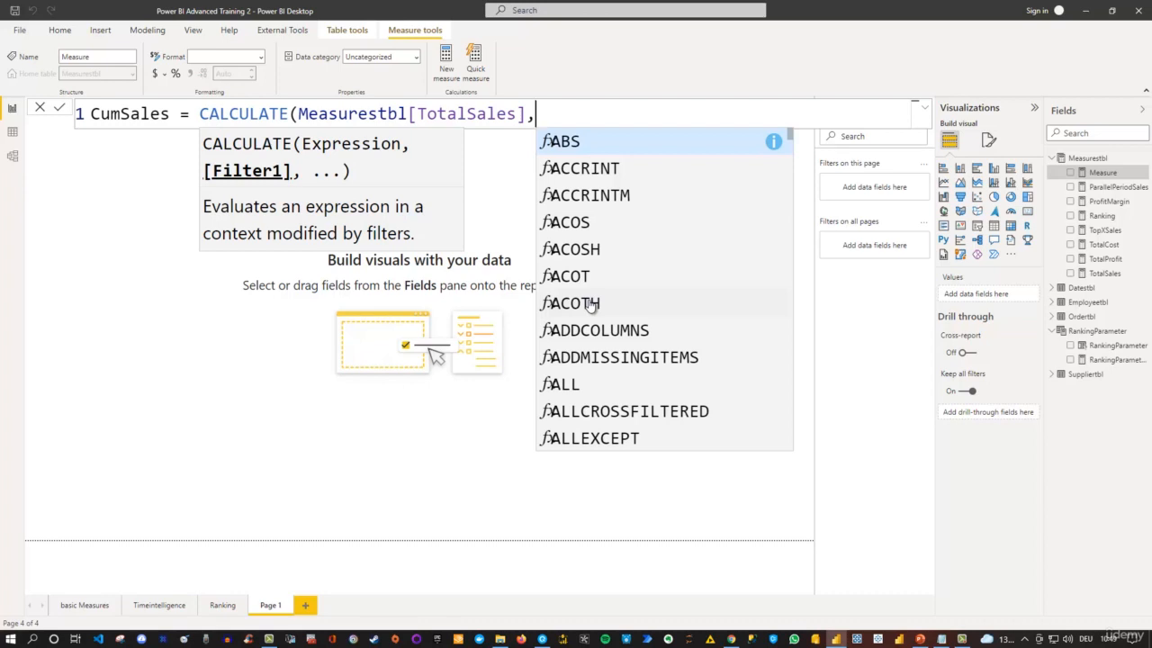
# Add ALLSELECTED(Datestbl[Date]) as the filter argument of CALCULATE.
pyautogui.write('Allse')
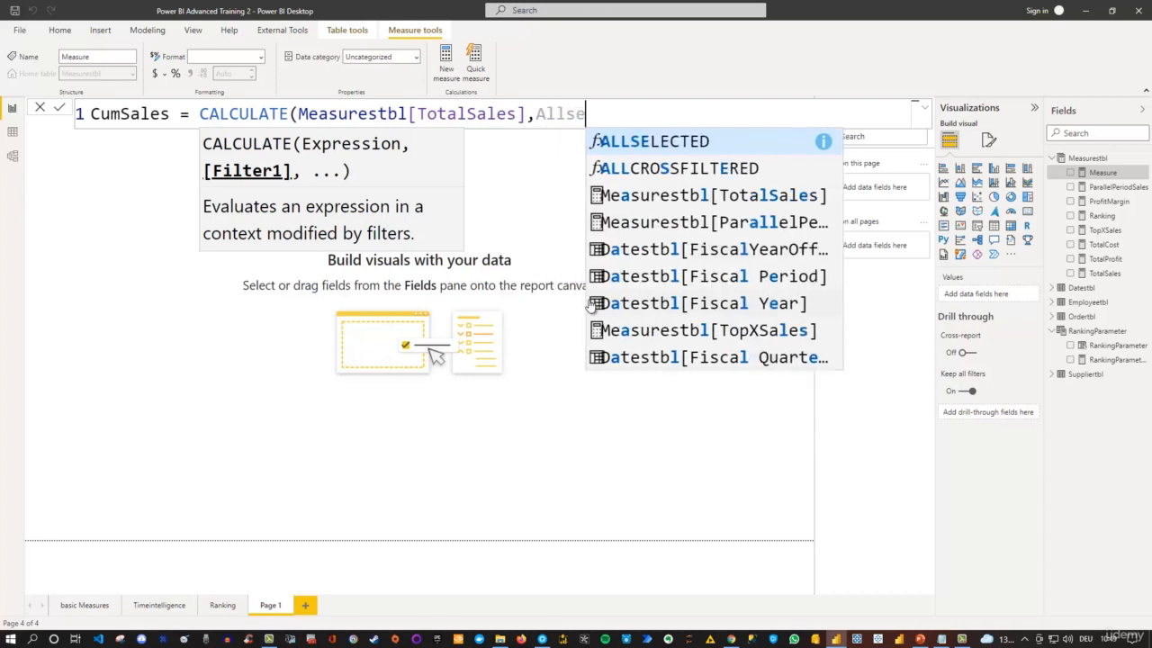
pyautogui.press('Tab')
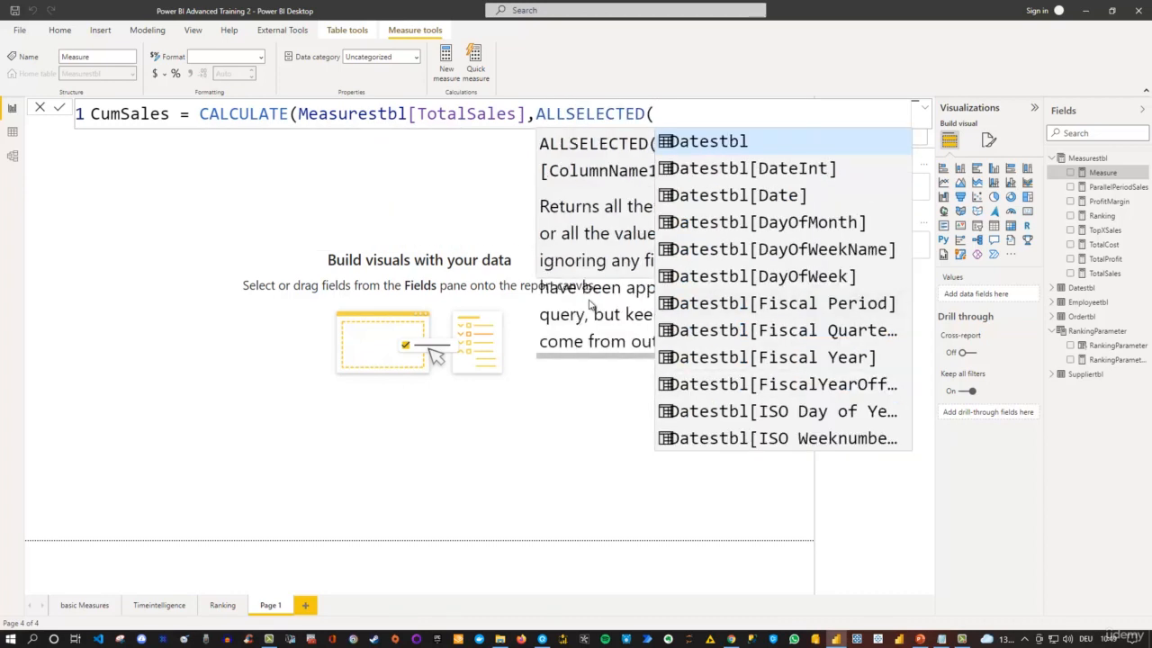
pyautogui.press('Down')
pyautogui.press('Down')
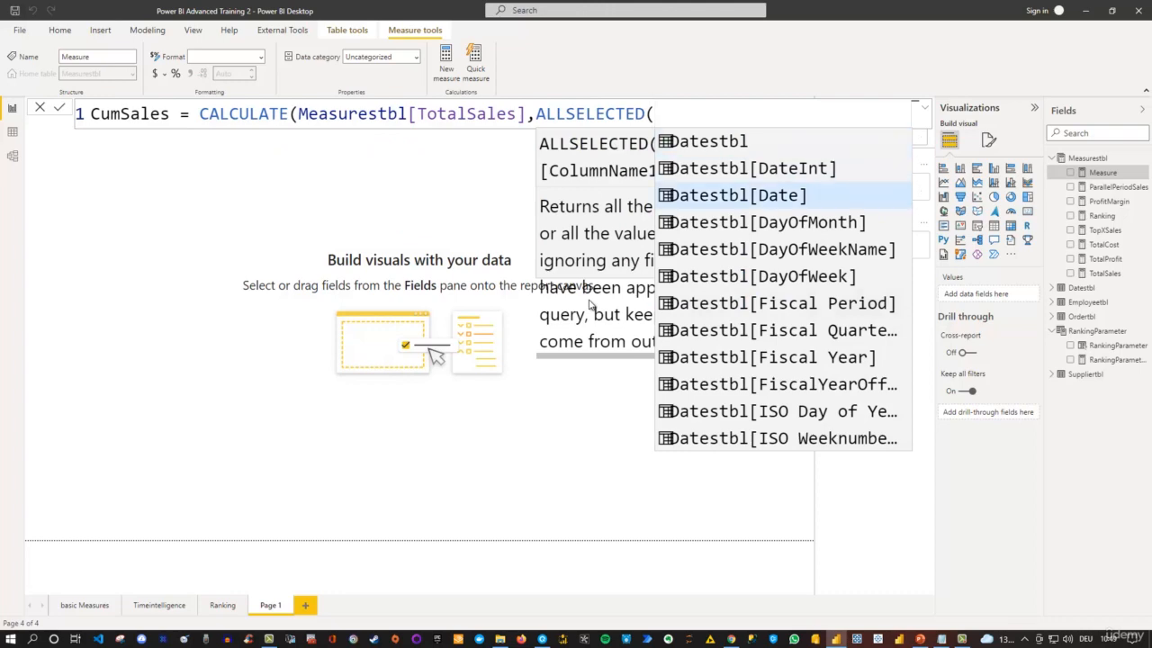
pyautogui.press('Tab')
pyautogui.write(')')
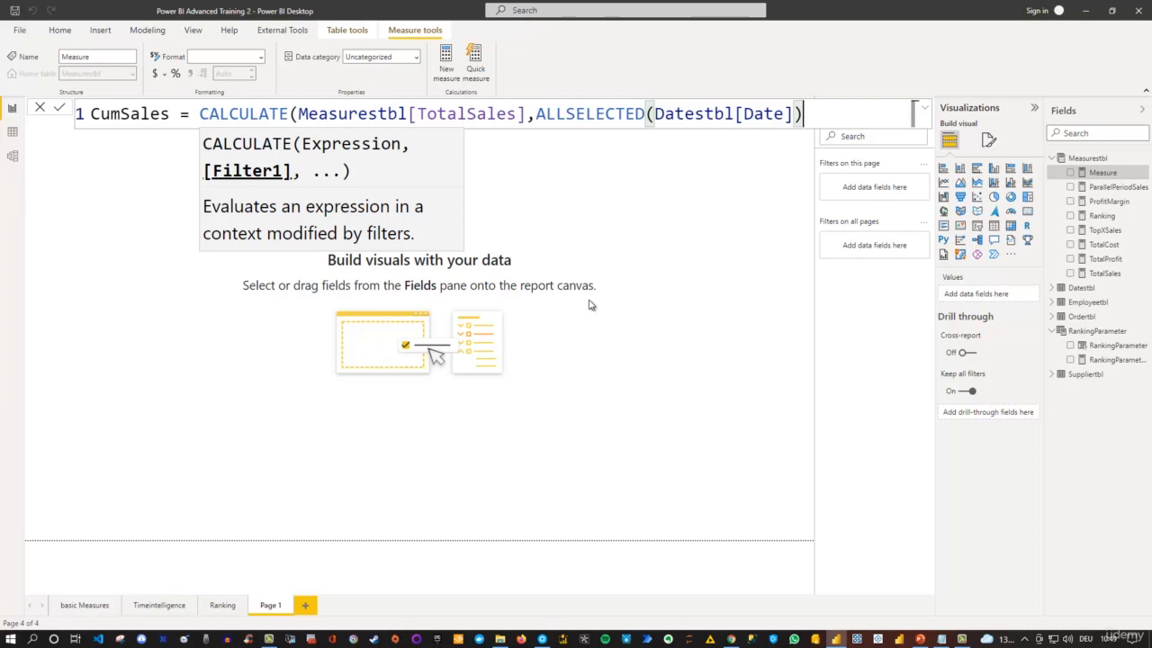
# Enclose the ALLSELECTED expression in a Filter function as its table argument, ready for a filter expression.
pyautogui.click(537, 113)
pyautogui.write('Filte')
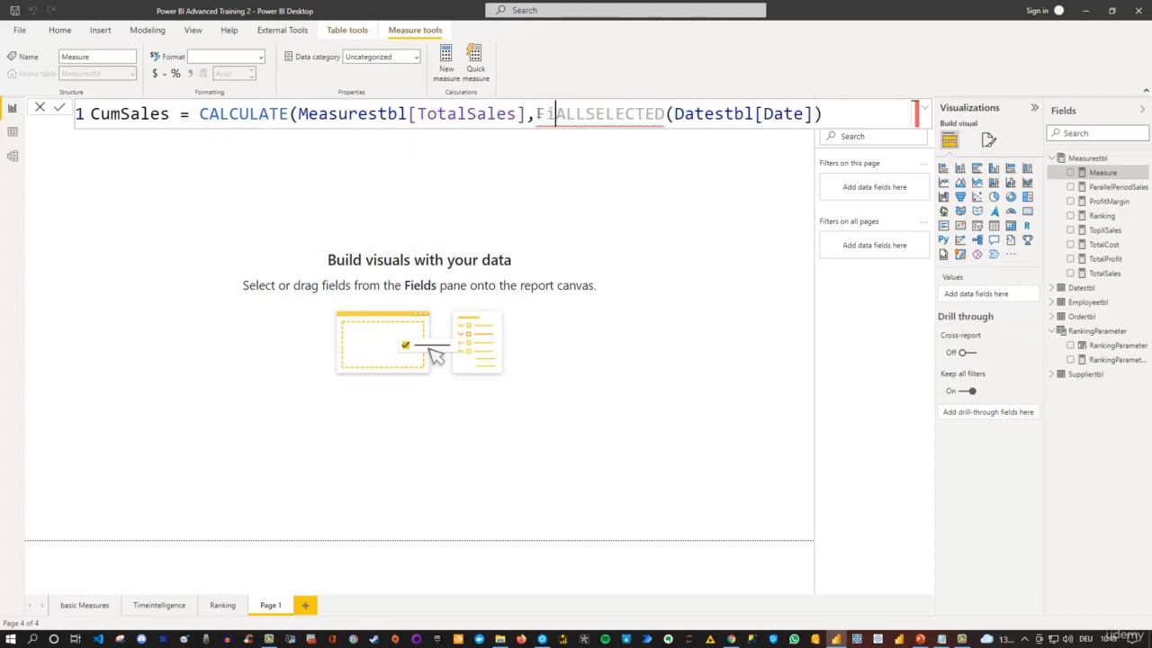
pyautogui.write('r(')
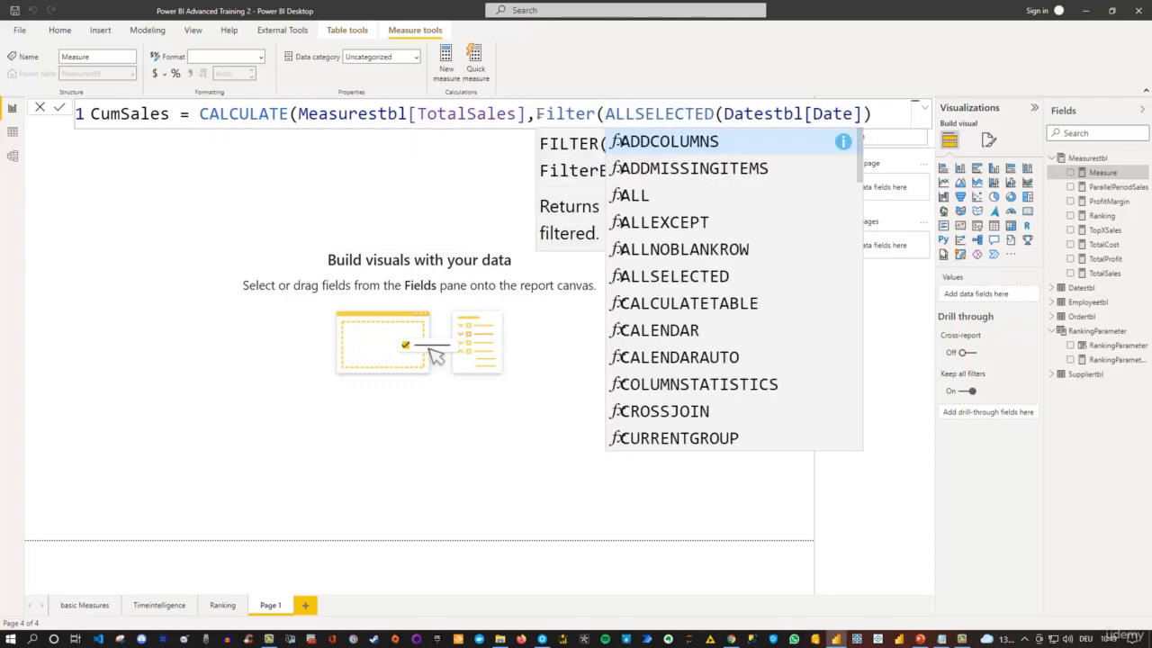
pyautogui.click(879, 114)
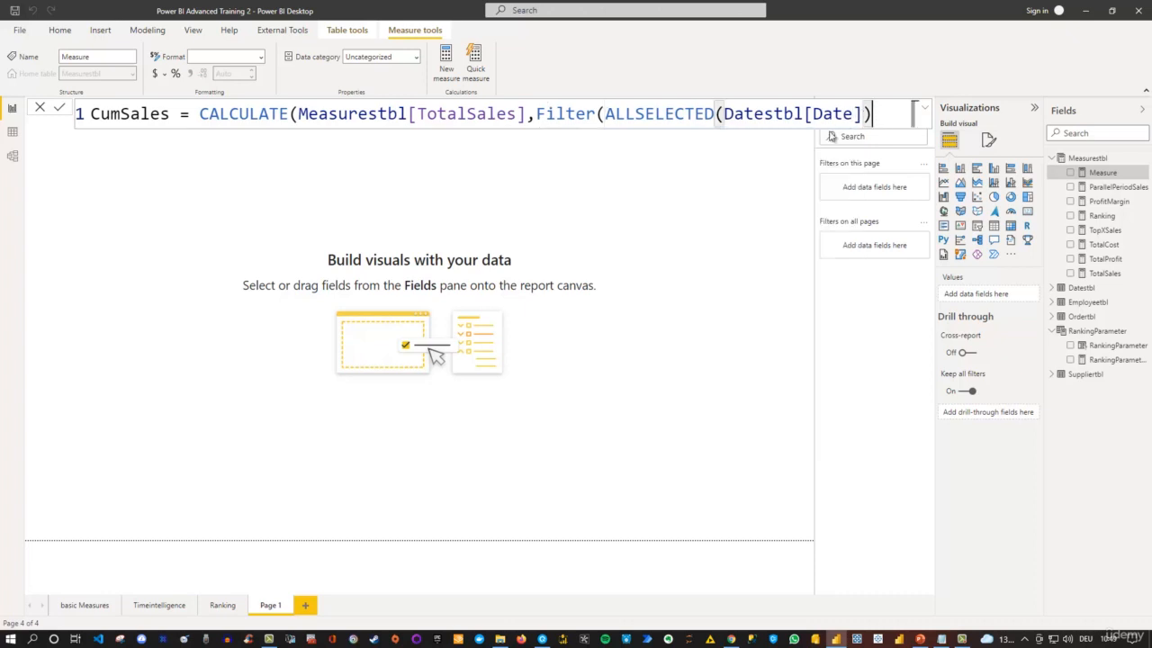
pyautogui.write(',')
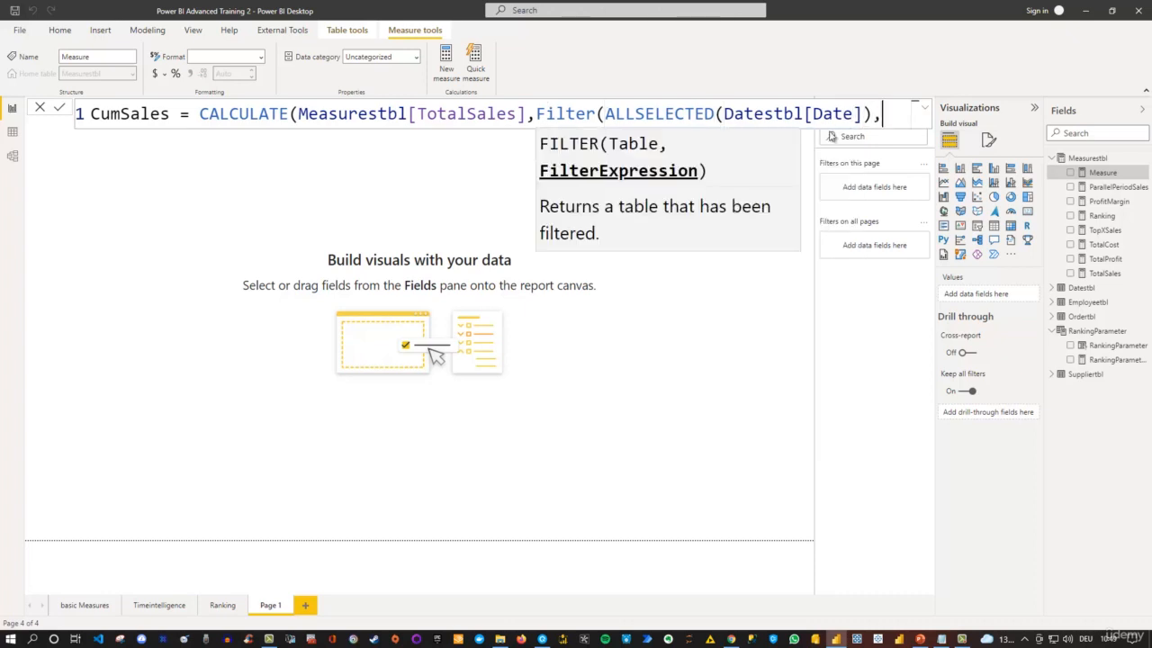
# Enter the filter condition Datestbl[Date]<=MAX(Datestbl[Date]) on a new line and close all open parentheses of the formula.
pyautogui.hotkey('shift', 'Return')
pyautogui.write('Dates')
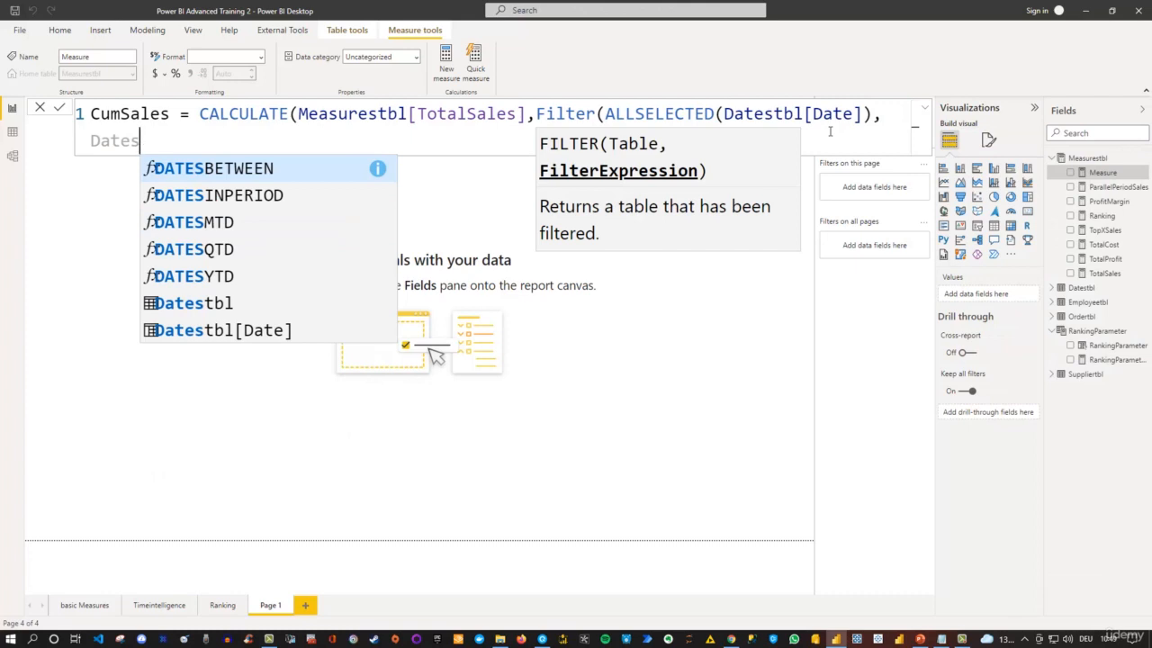
pyautogui.press('Up')
pyautogui.press('Tab')
pyautogui.write('<')
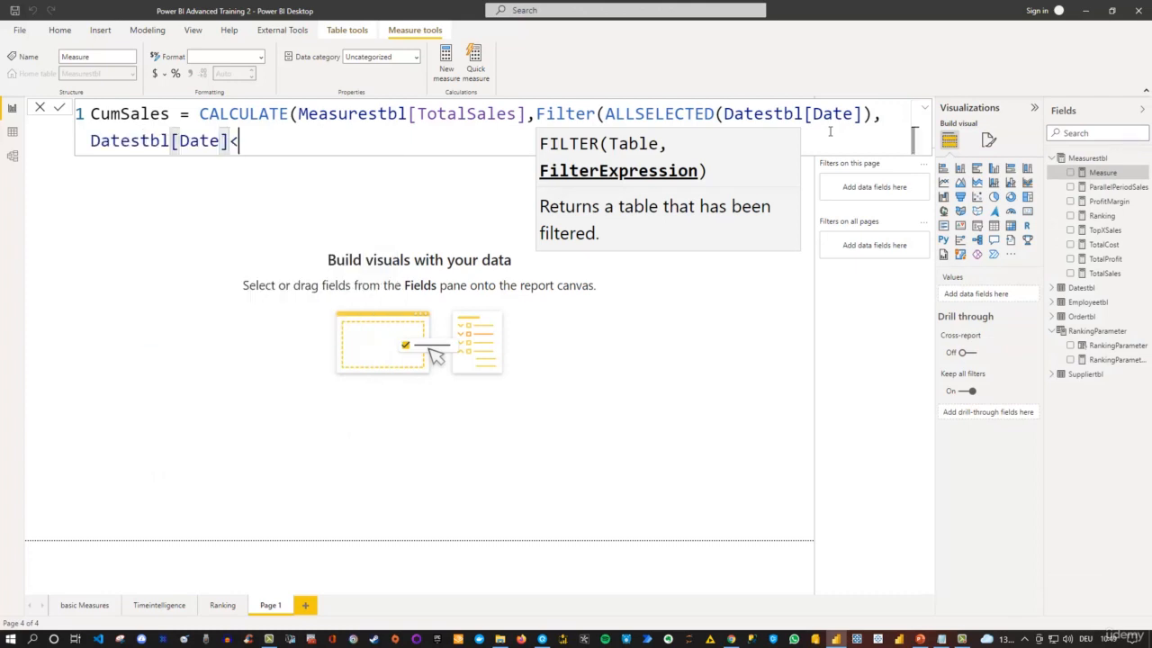
pyautogui.write('=Max')
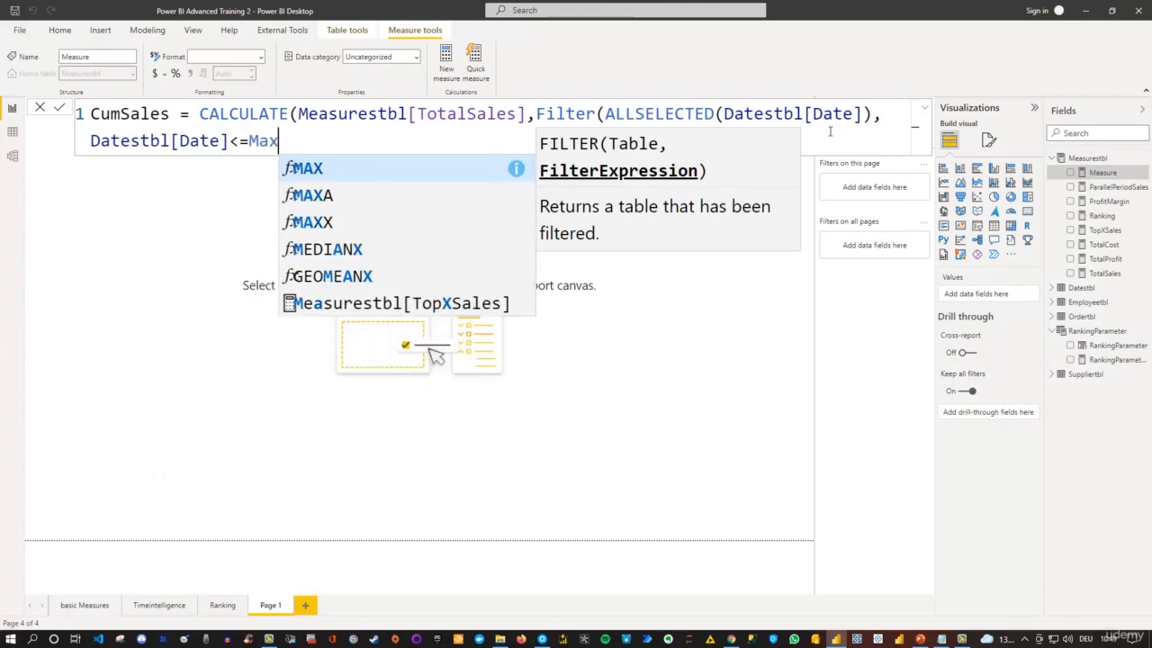
pyautogui.press('Tab')
pyautogui.write('dates')
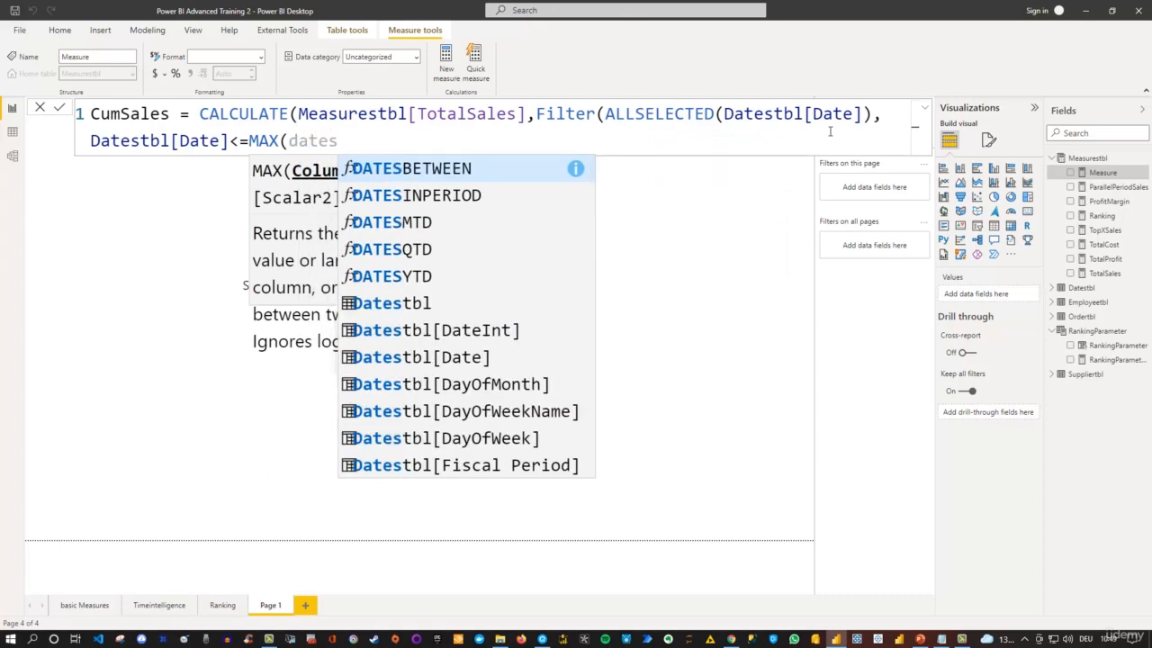
pyautogui.press('Down')
pyautogui.press('Down')
pyautogui.press('Down')
pyautogui.press('Down')
pyautogui.press('Down')
pyautogui.press('Down')
pyautogui.press('Down')
pyautogui.press('Tab')
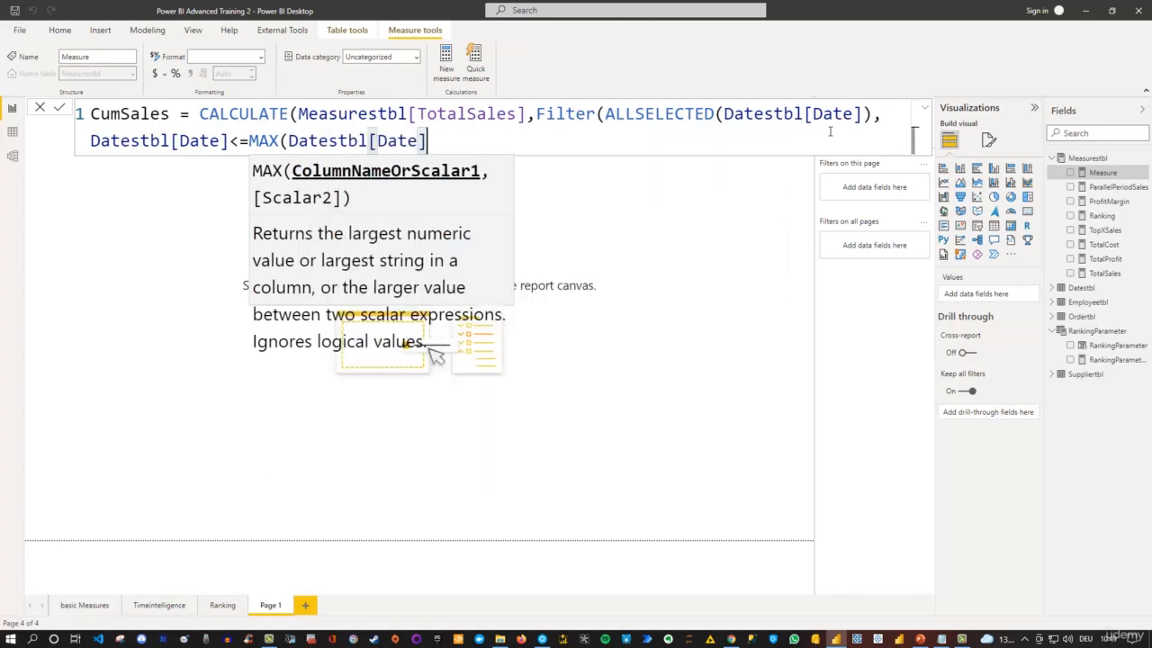
pyautogui.write('))')
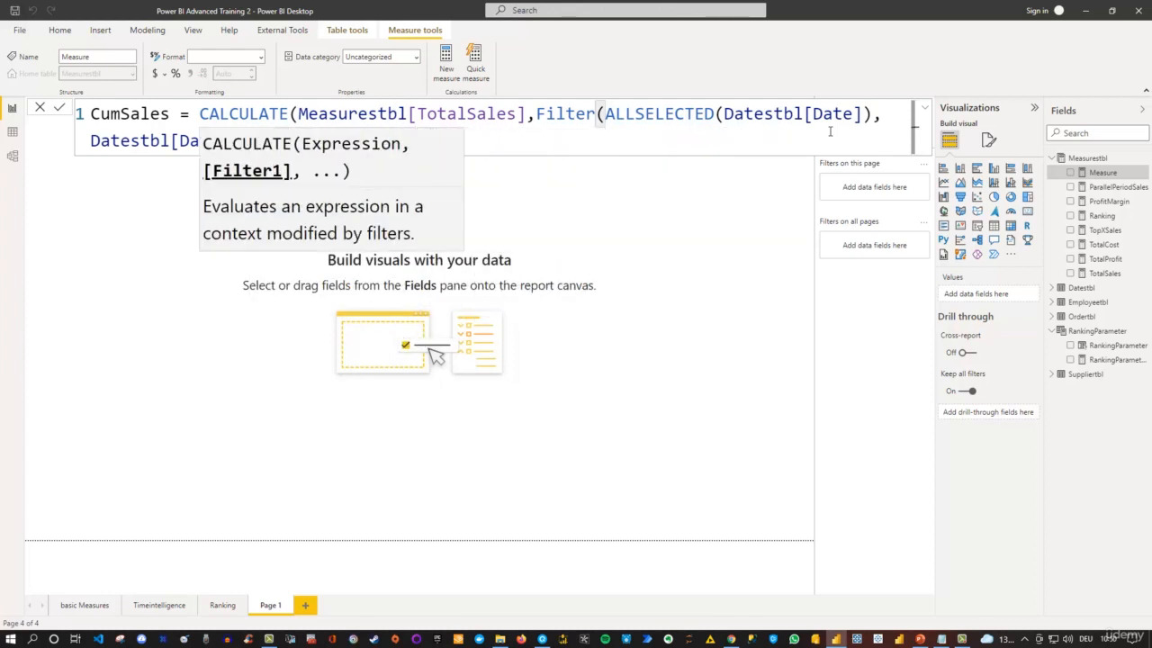
pyautogui.write(')')
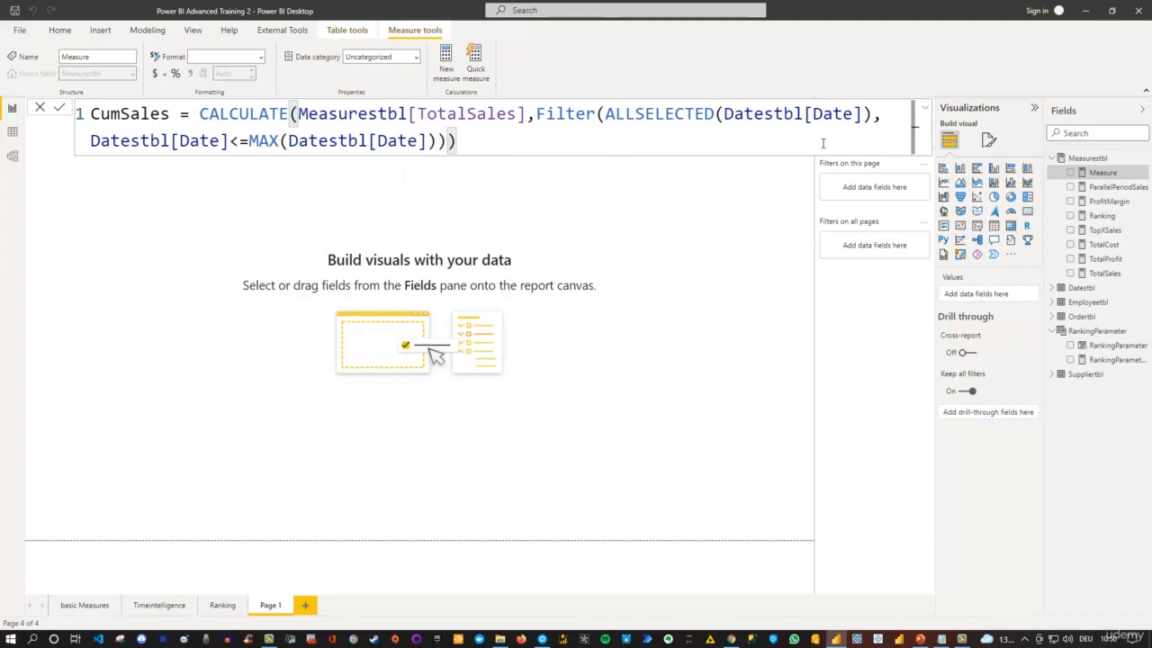
# Take the whole CumSales formula to DAX Formatter in the browser, format it there and copy the formatted code.
pyautogui.hotkey('ctrl', 'a')
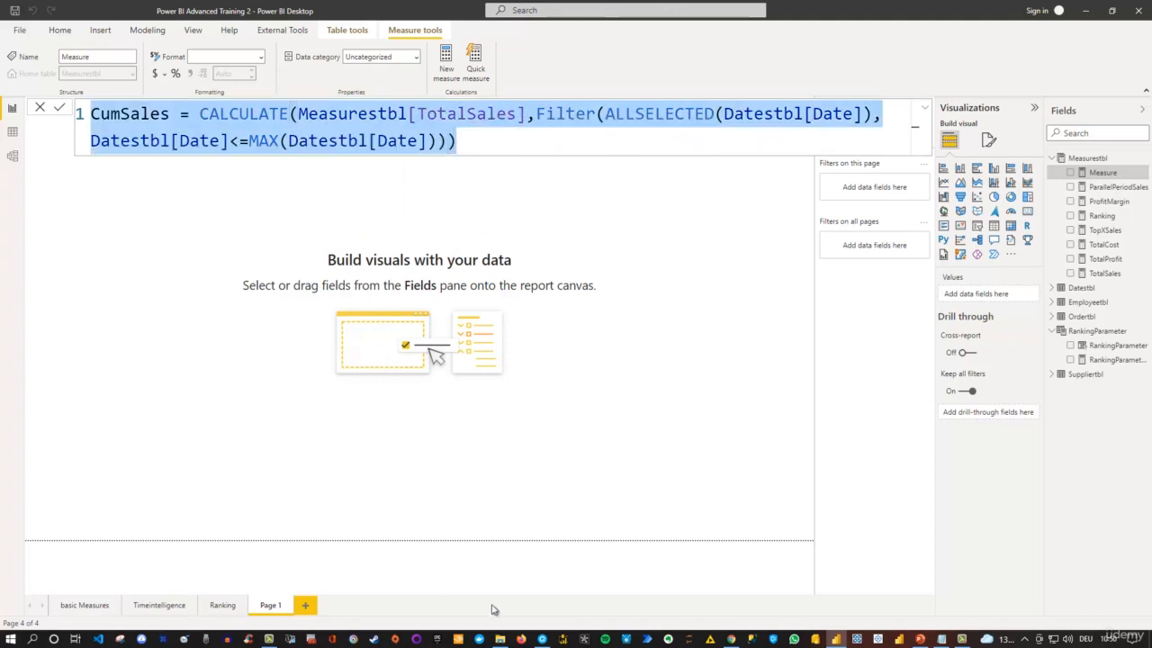
pyautogui.click(542, 639)
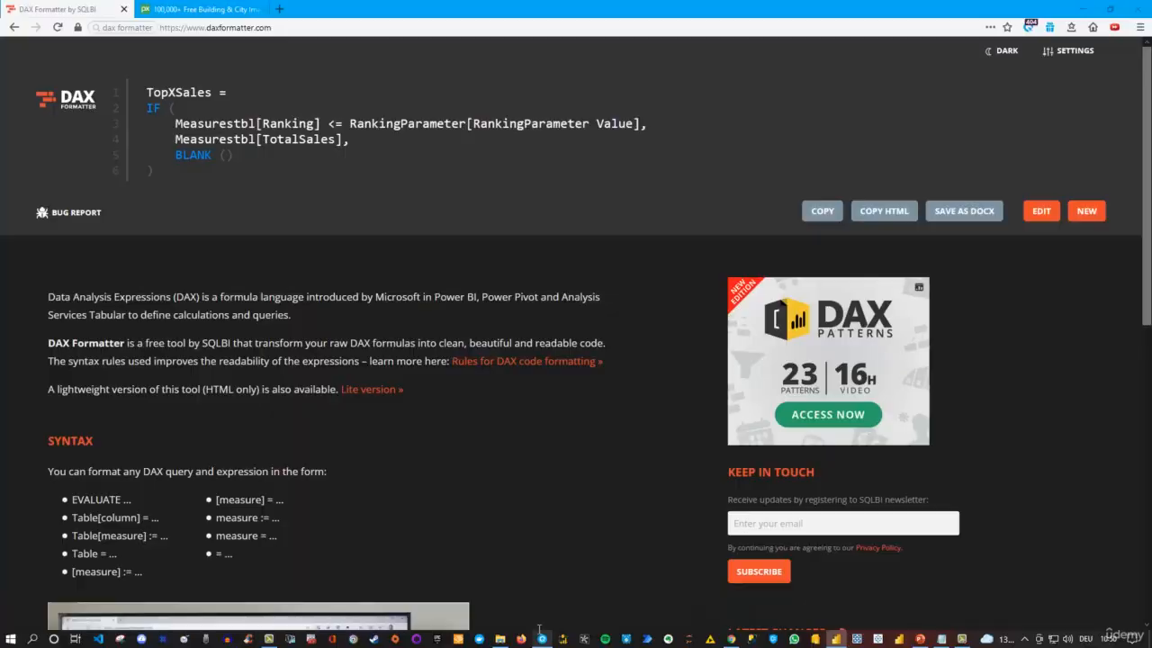
pyautogui.click(1086, 212)
pyautogui.write('CumSales = CALCULATE(Measurestbl[TotalSales],Filter(ALLSELECTED(Datestbl[Date]),Datestbl[Date]<=MAX(Datestbl[Date])))')
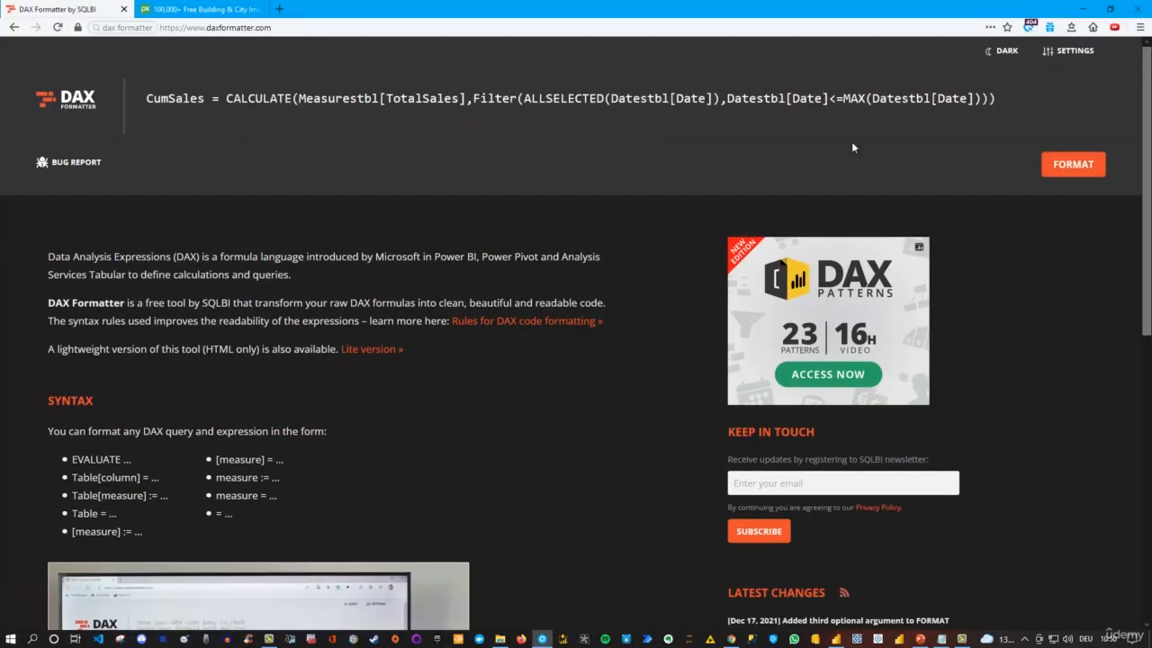
pyautogui.click(1081, 166)
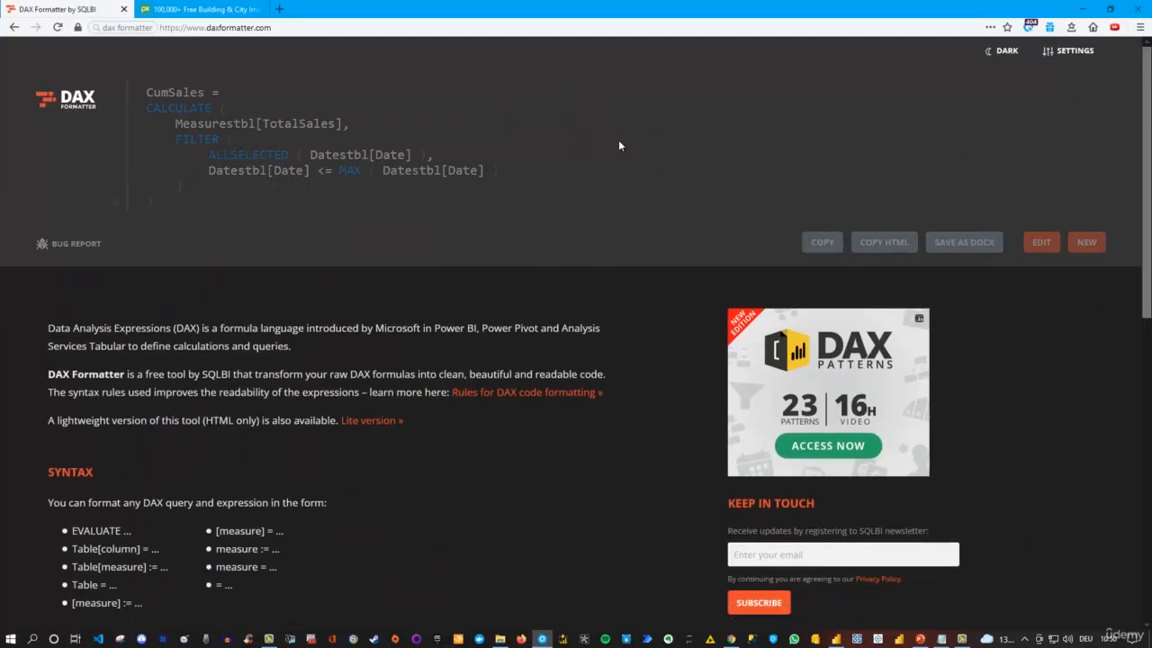
pyautogui.click(821, 242)
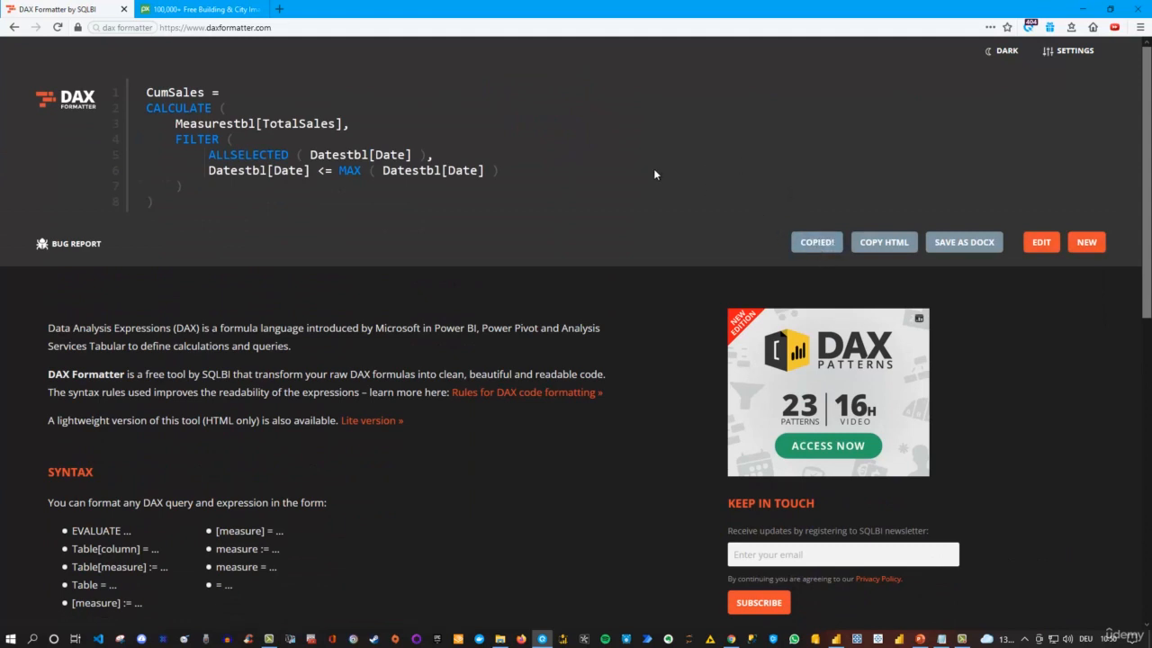
# Return to Power BI Desktop, replace the measure's formula with the formatted code and commit the CumSales measure.
pyautogui.click(835, 638)
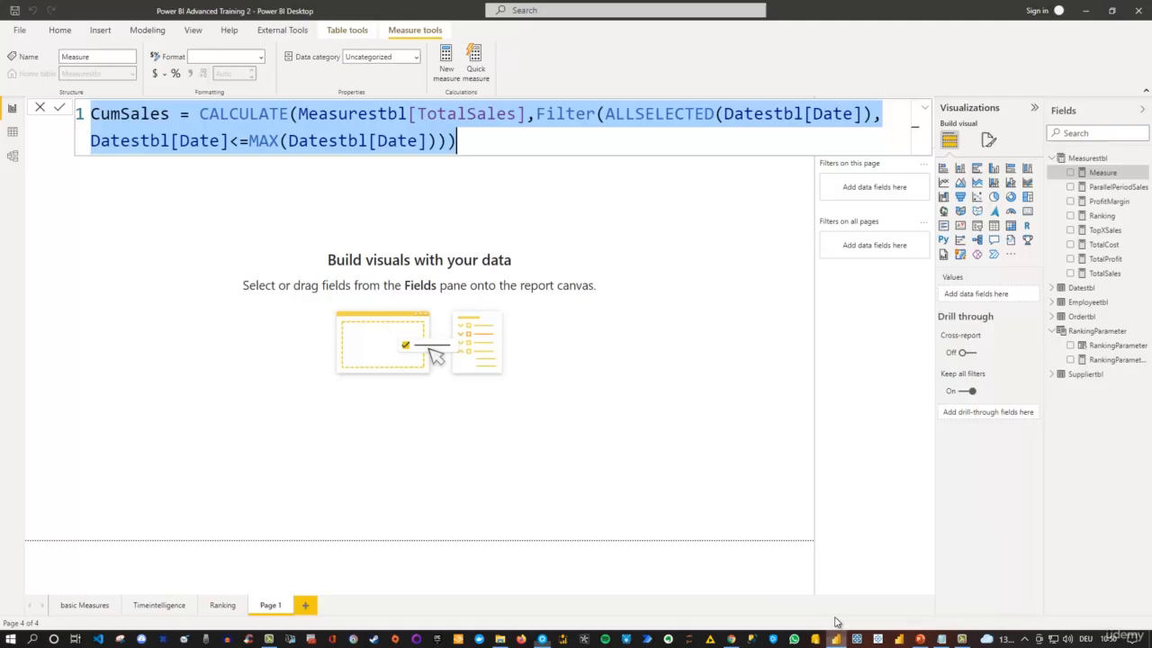
pyautogui.moveTo(481, 144); pyautogui.dragTo(9, 74)
pyautogui.hotkey('ctrl', 'v')
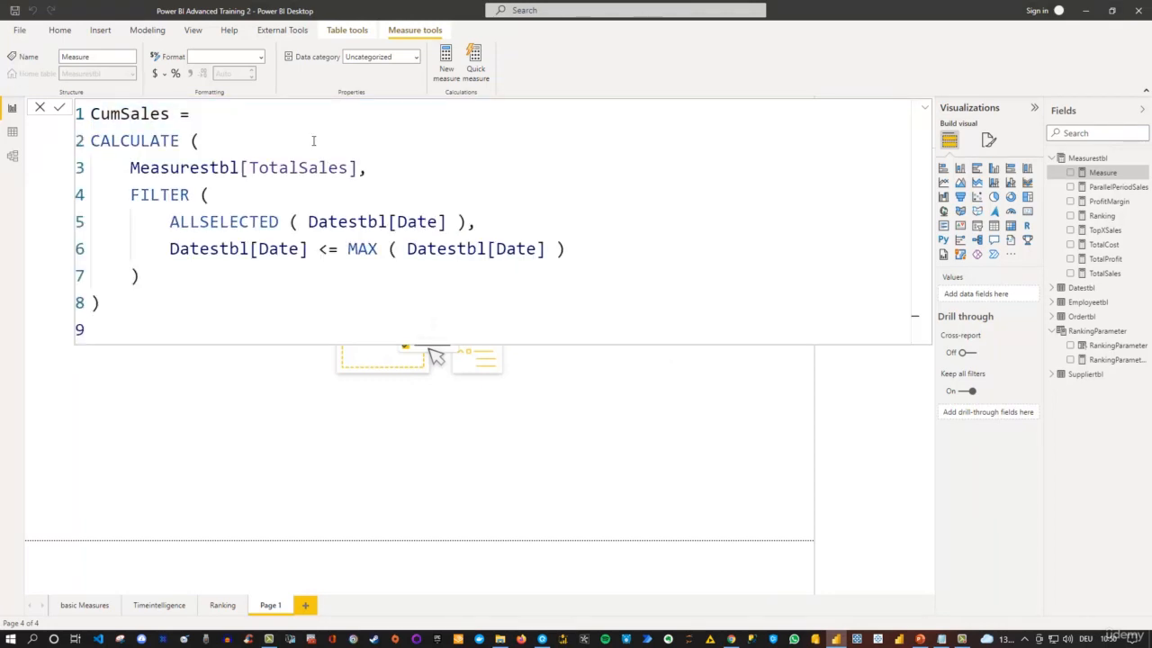
pyautogui.press('Return')
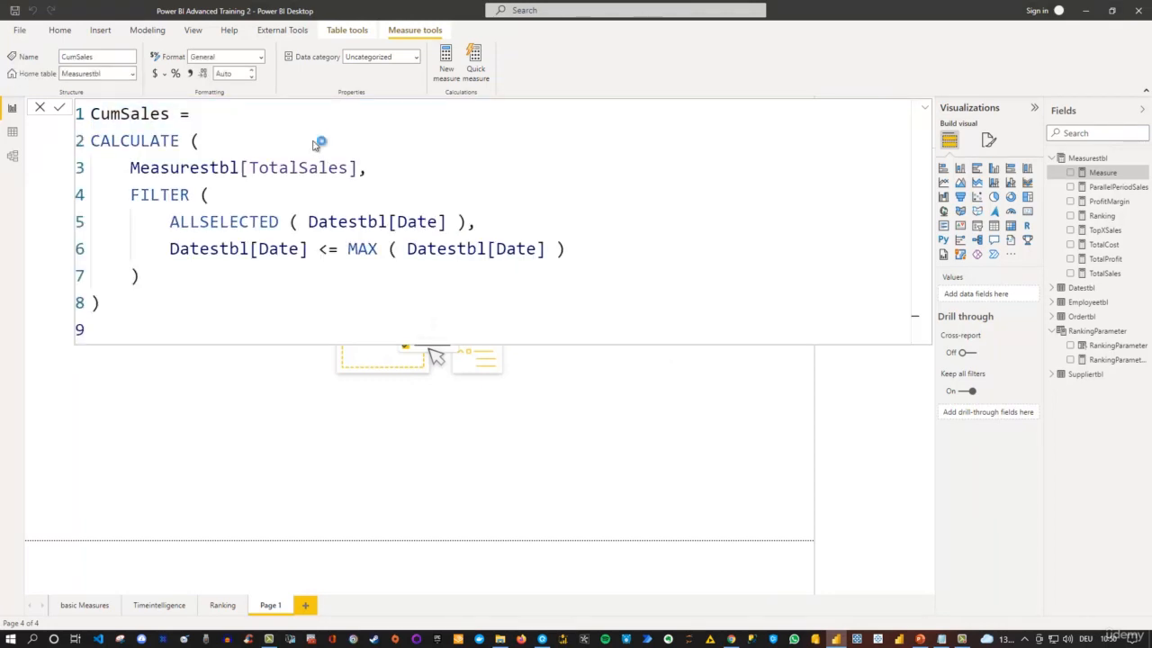
pyautogui.click(238, 382)
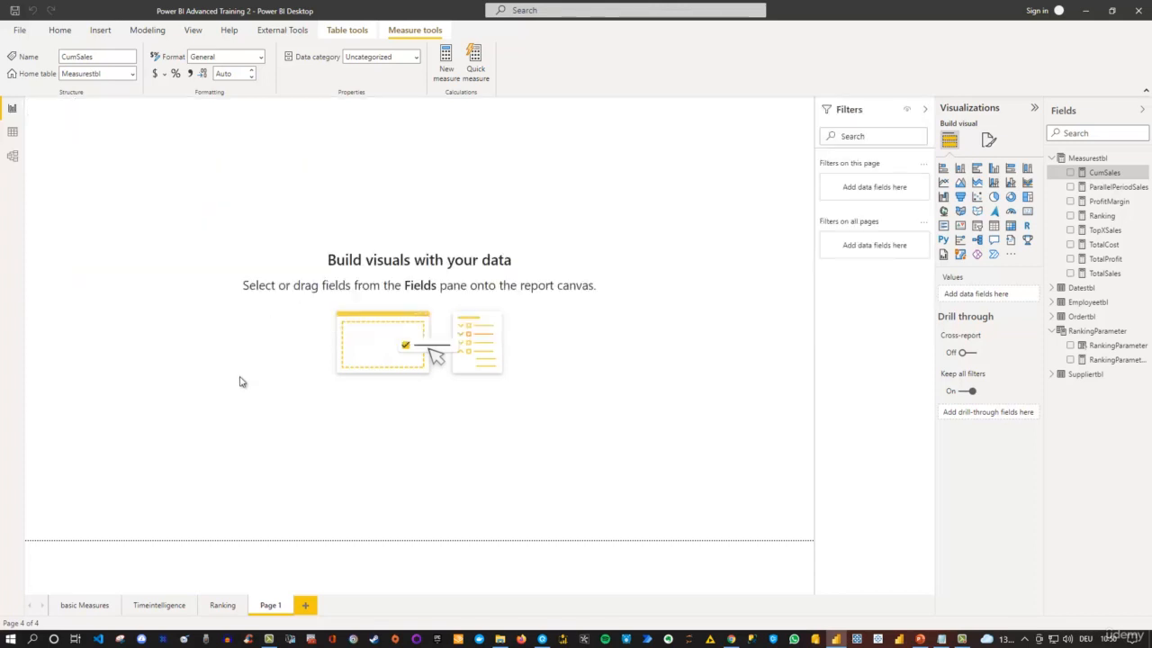
# Add a table of the Date field from Datestbl to the page, keeping only its Year and Month levels.
pyautogui.click(1052, 287)
pyautogui.click(1070, 304)
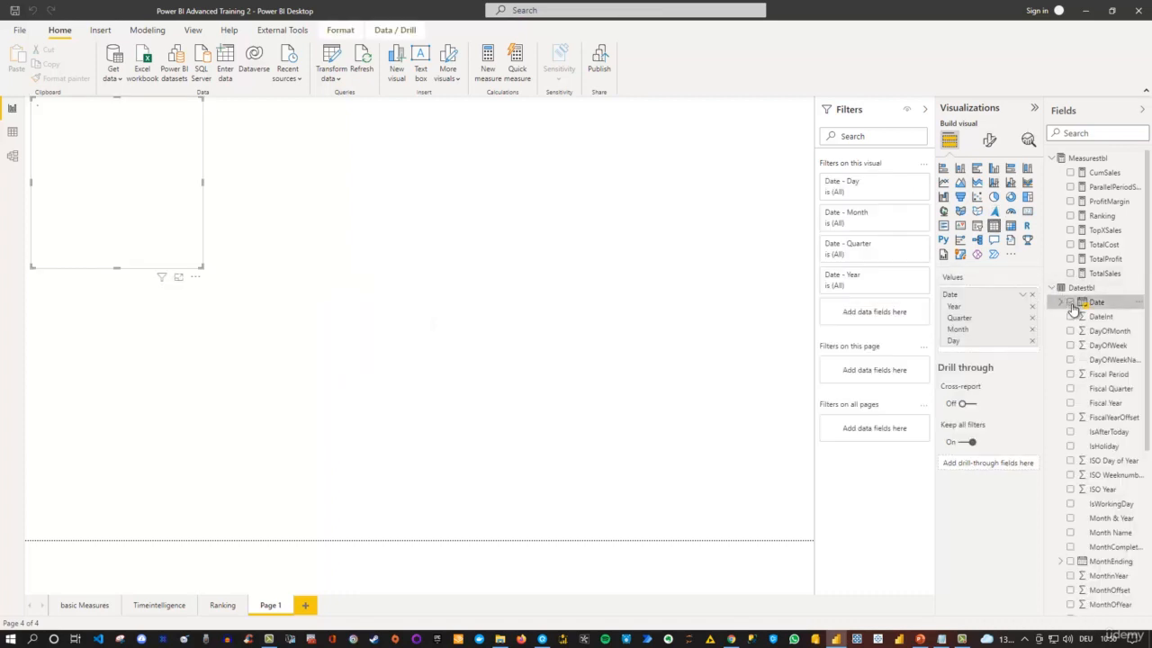
pyautogui.click(1032, 341)
pyautogui.click(1032, 318)
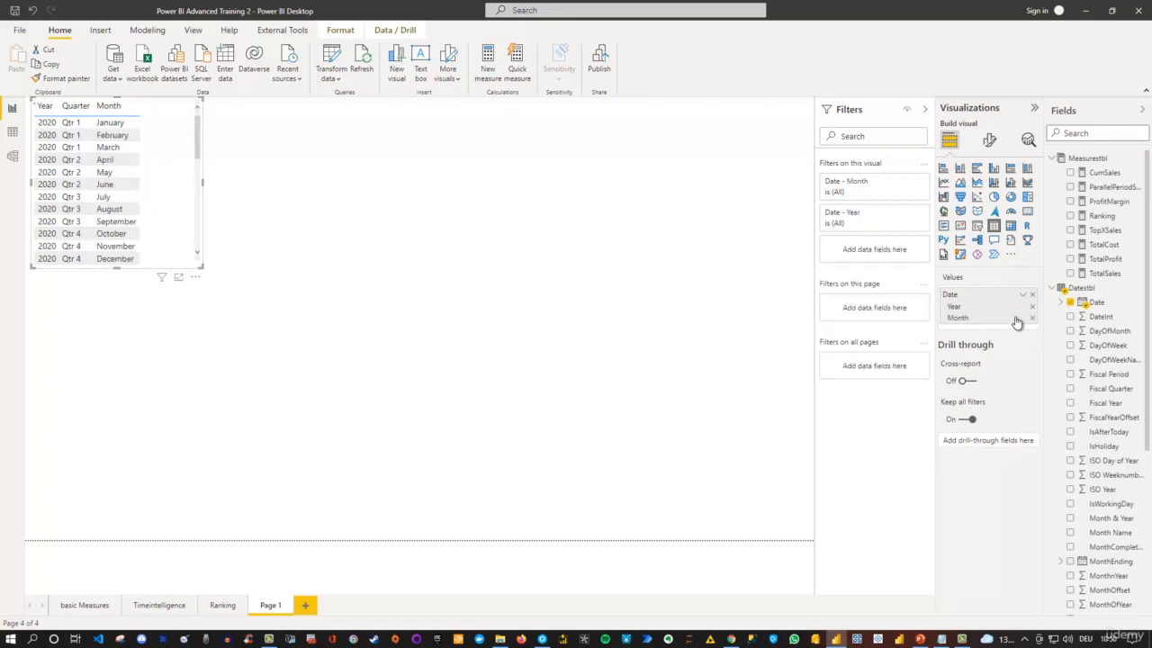
# Enlarge the table to the full page height and set the font size of its values to 14 pt.
pyautogui.moveTo(206, 276); pyautogui.dragTo(329, 540)
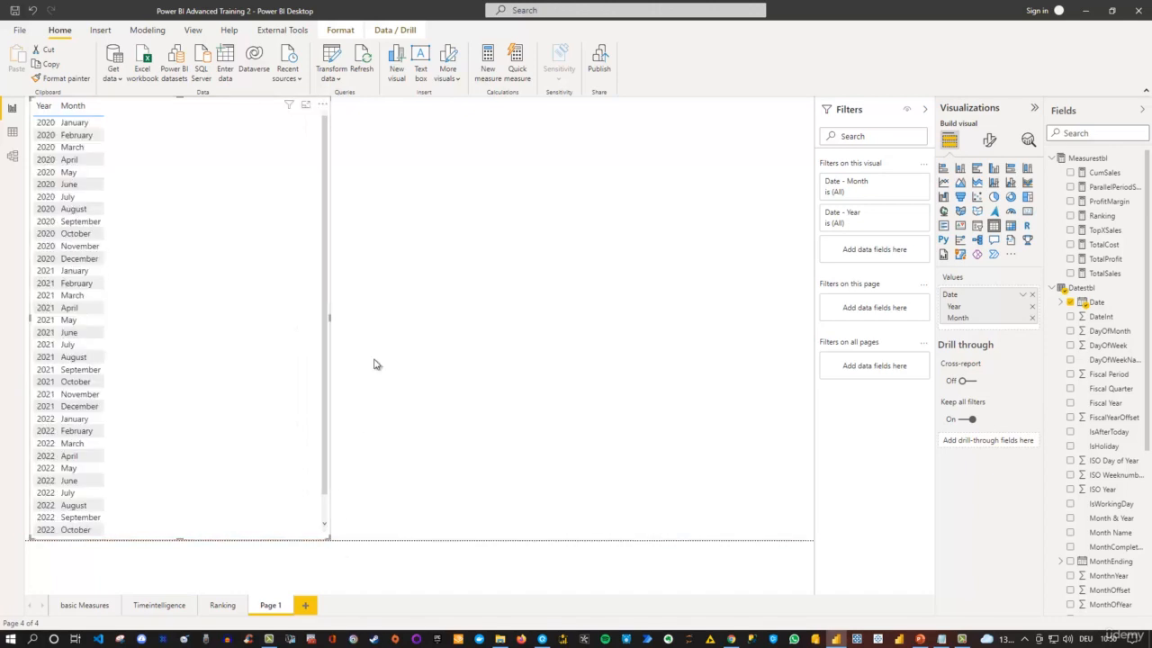
pyautogui.click(989, 141)
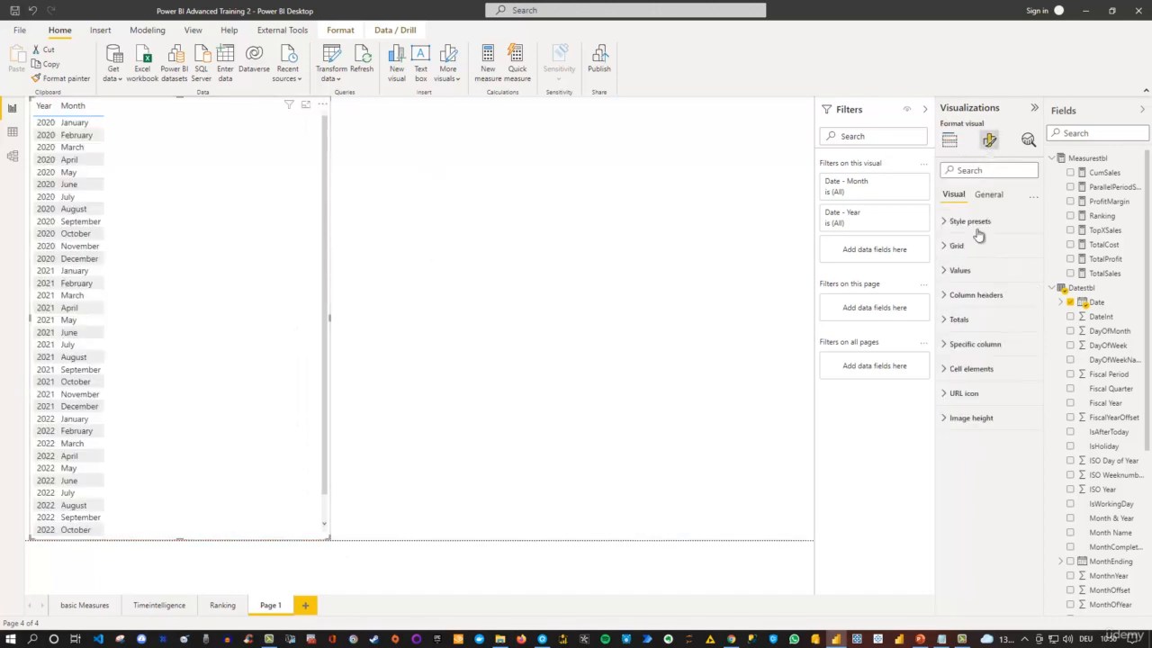
pyautogui.click(947, 272)
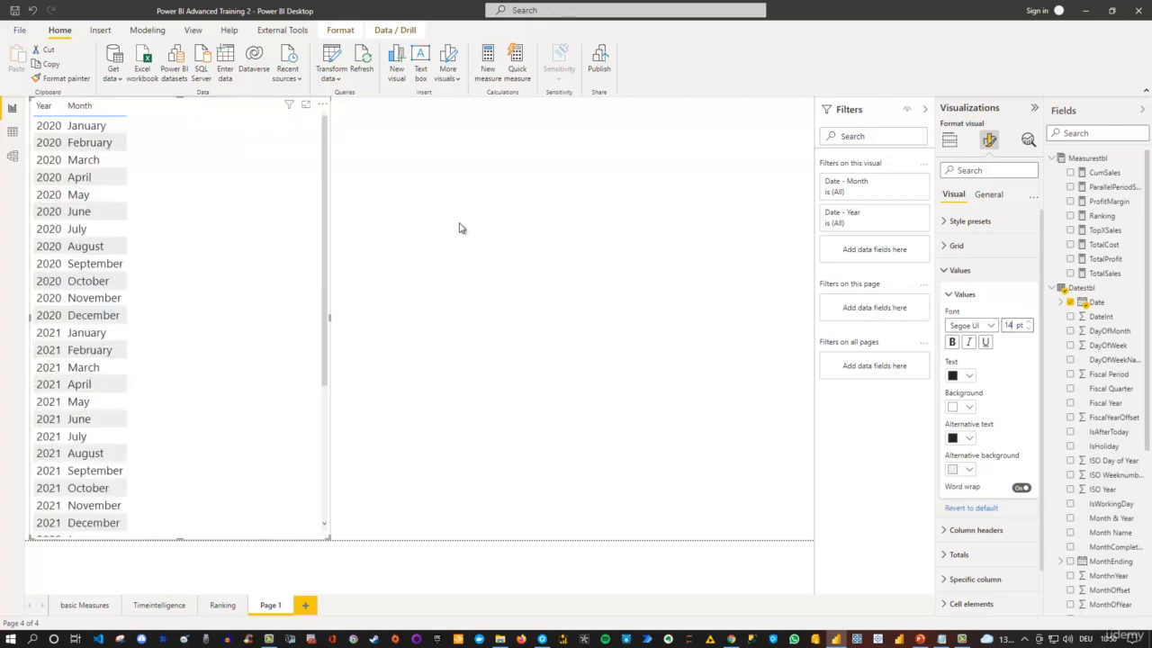
pyautogui.click(399, 220)
pyautogui.click(284, 207)
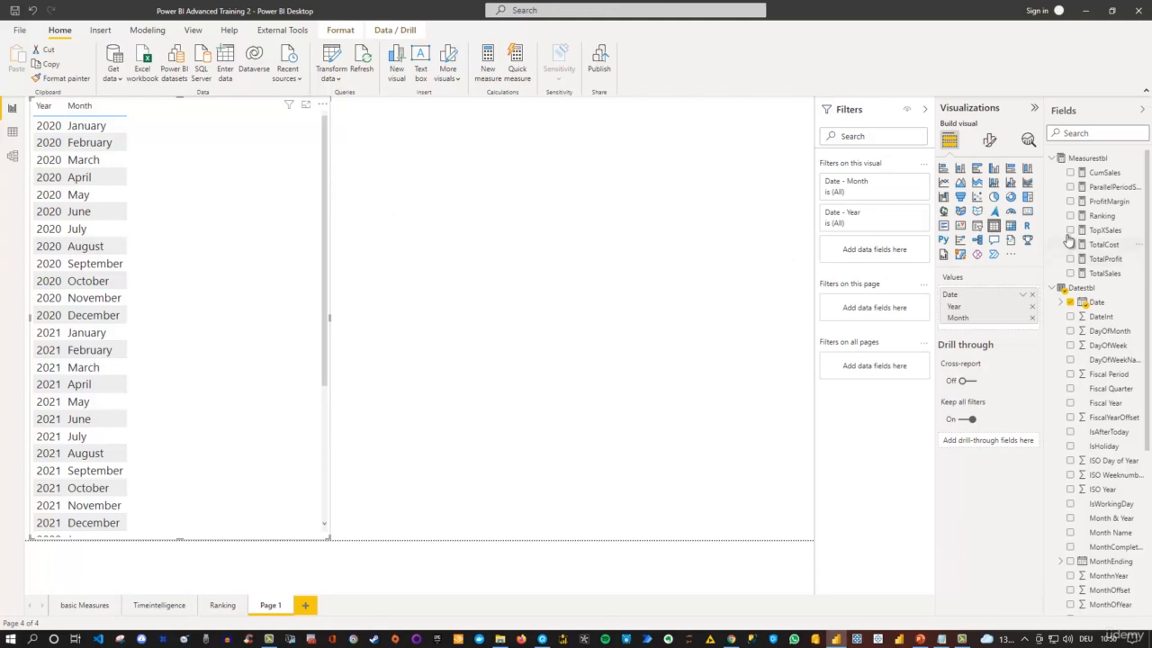
# Add the TotalSales and CumSales measures to the year and month table and check the rows down to the end.
pyautogui.click(1070, 273)
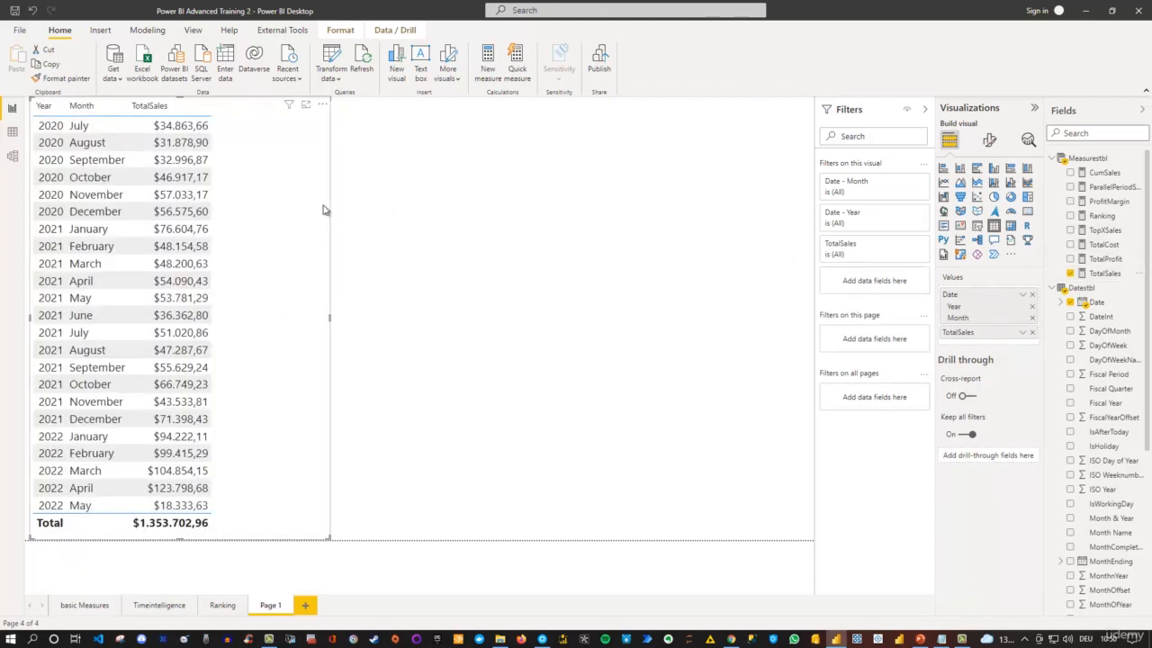
pyautogui.click(1071, 173)
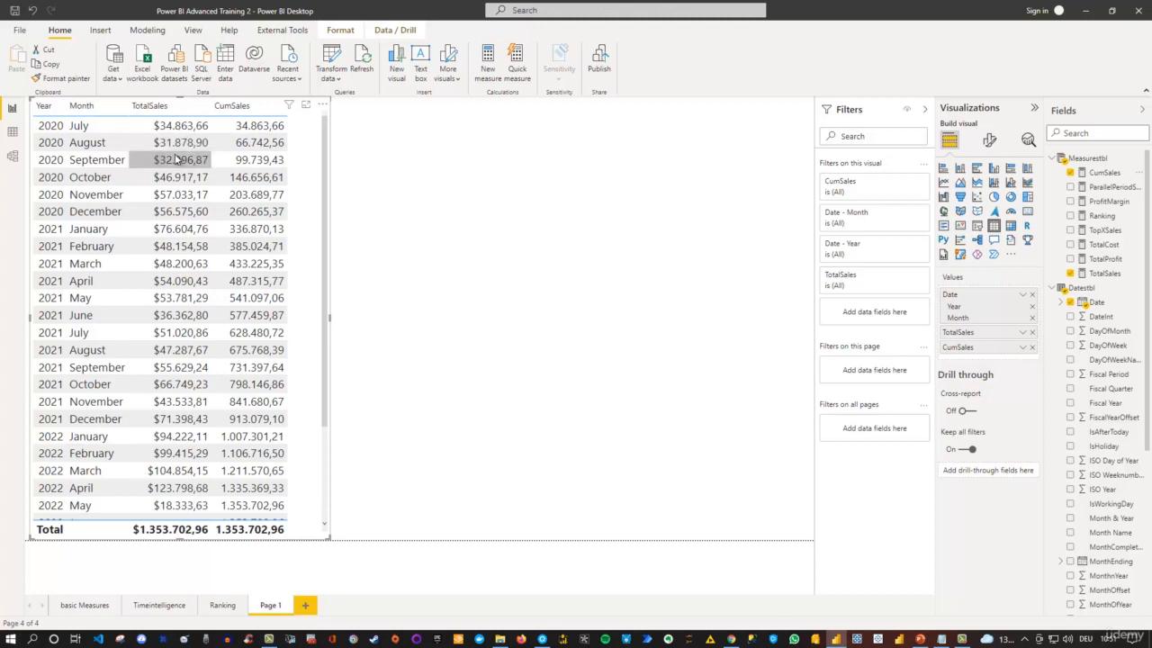
pyautogui.scroll(-3, 315, 285)
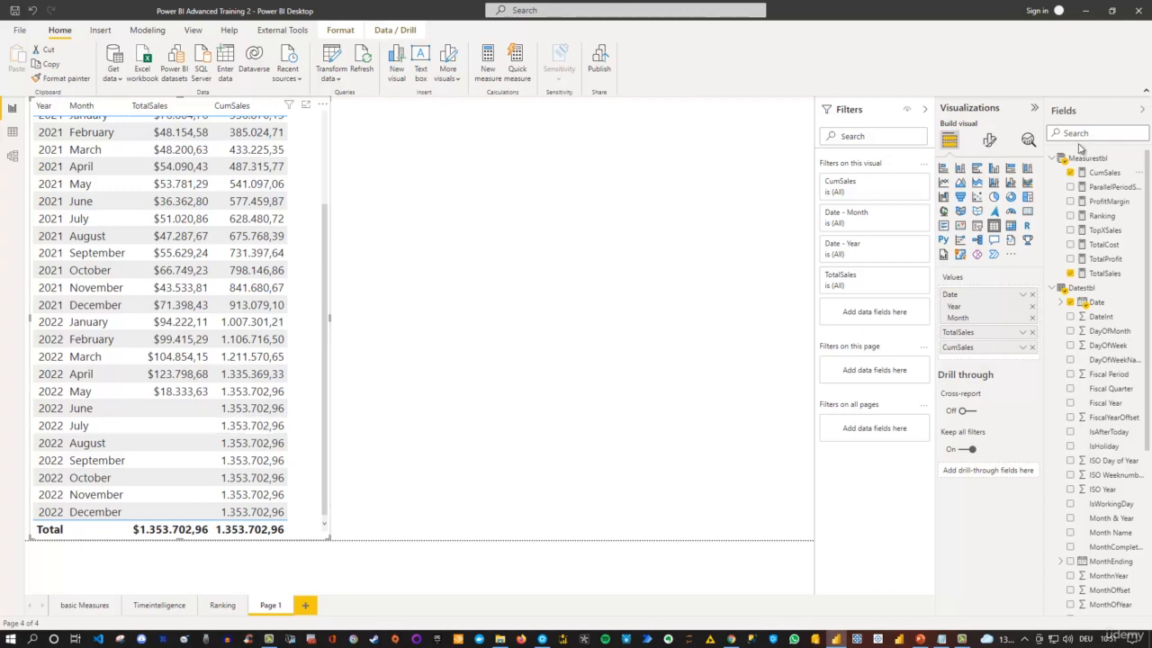
# Examine the CumSales formula against the table rows, focusing on the ALLSELECTED argument and the MAX date condition.
pyautogui.click(1103, 172)
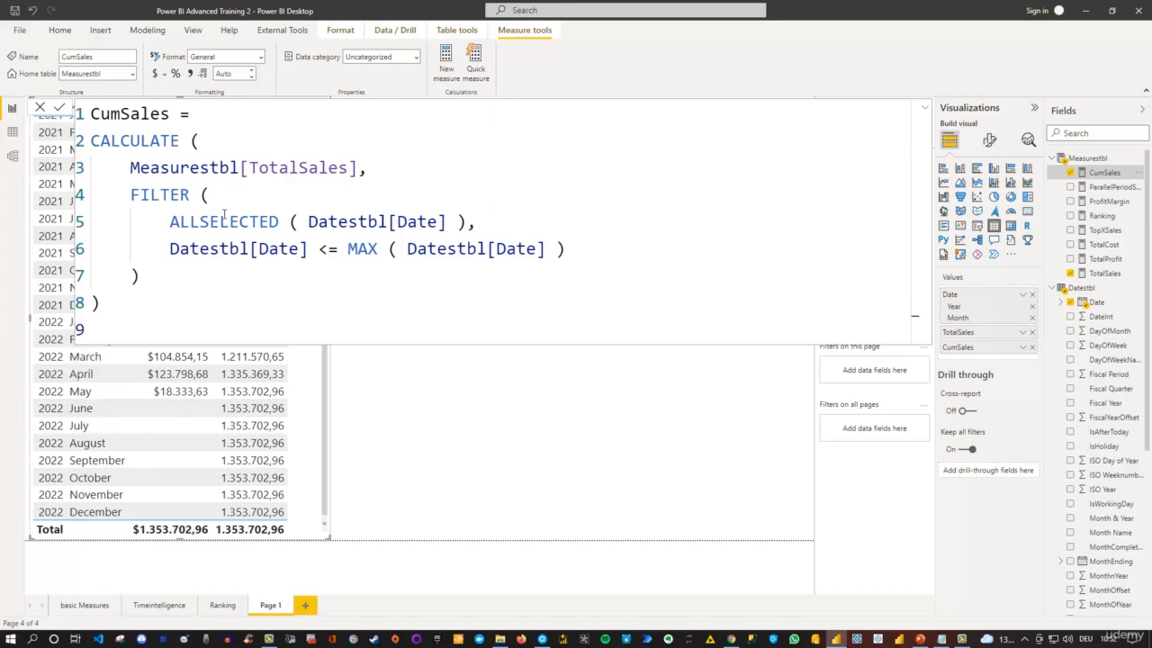
pyautogui.click(170, 221)
pyautogui.moveTo(170, 221); pyautogui.dragTo(460, 221)
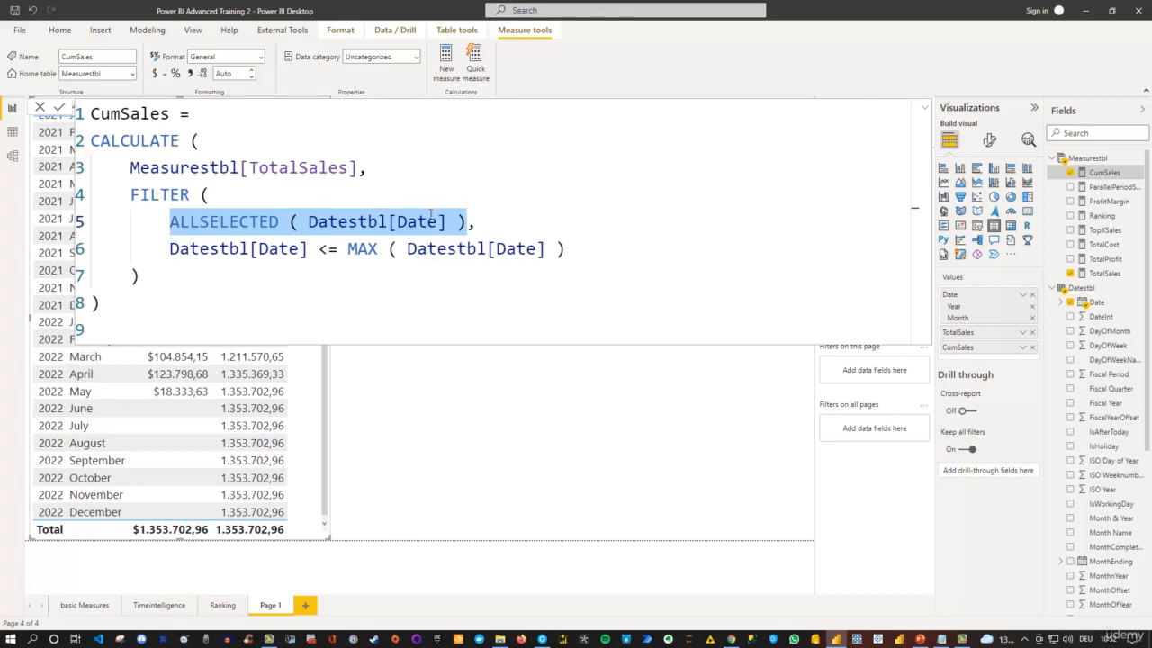
pyautogui.click(199, 222)
pyautogui.moveTo(198, 222); pyautogui.dragTo(286, 224)
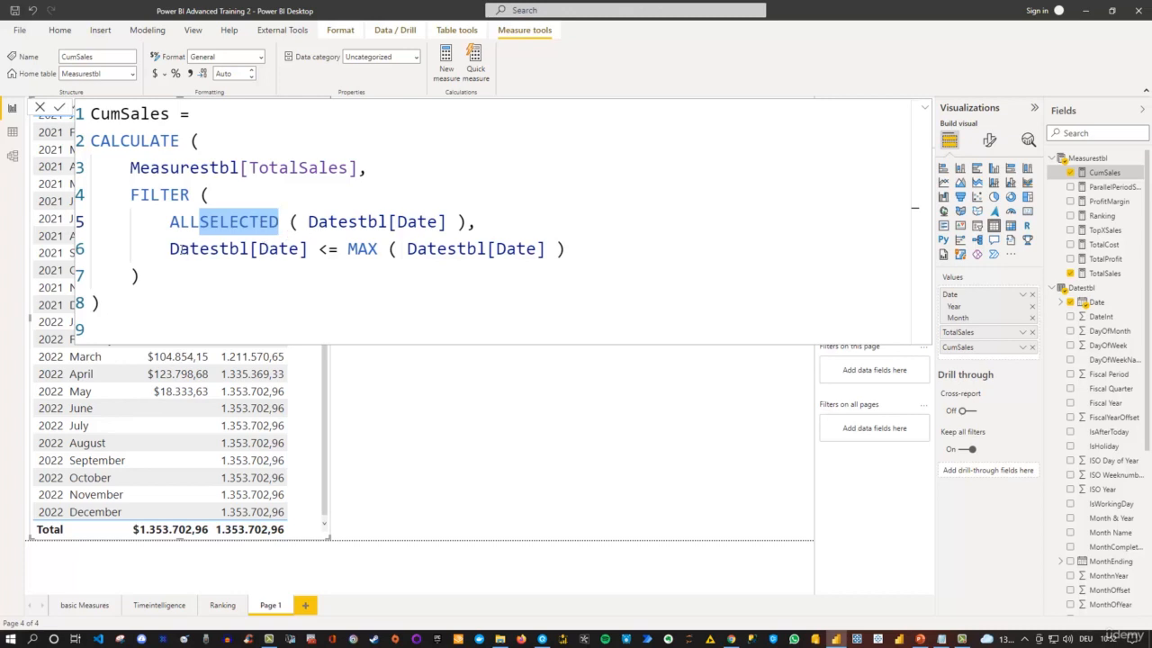
pyautogui.moveTo(181, 250); pyautogui.dragTo(287, 250)
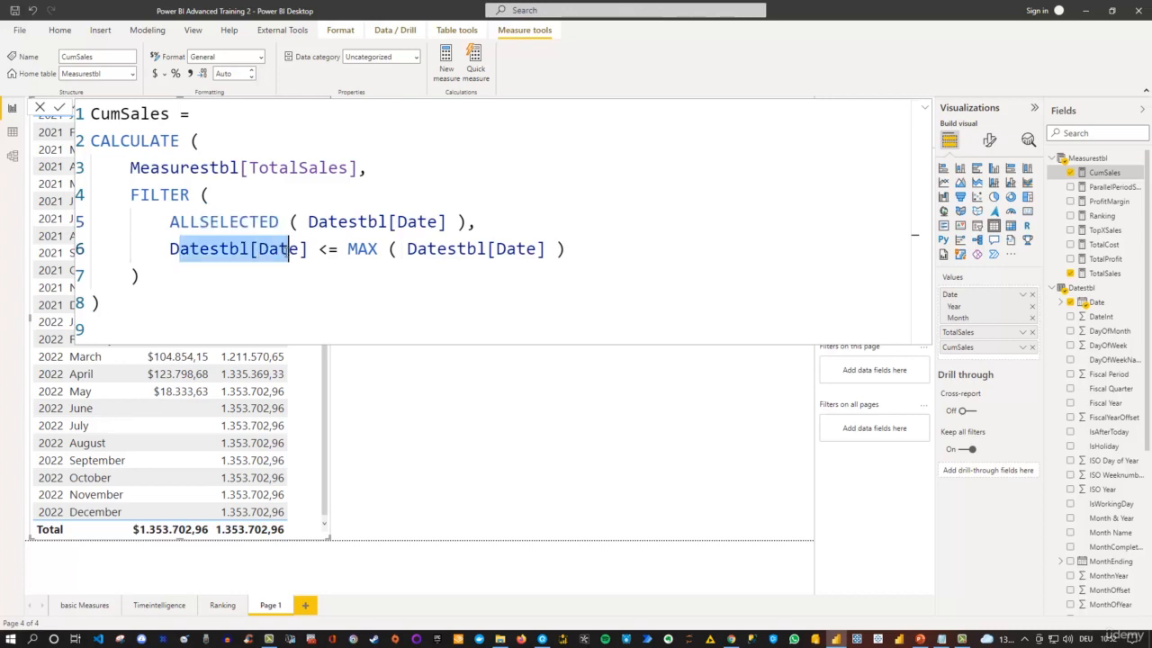
pyautogui.moveTo(468, 221); pyautogui.dragTo(200, 221)
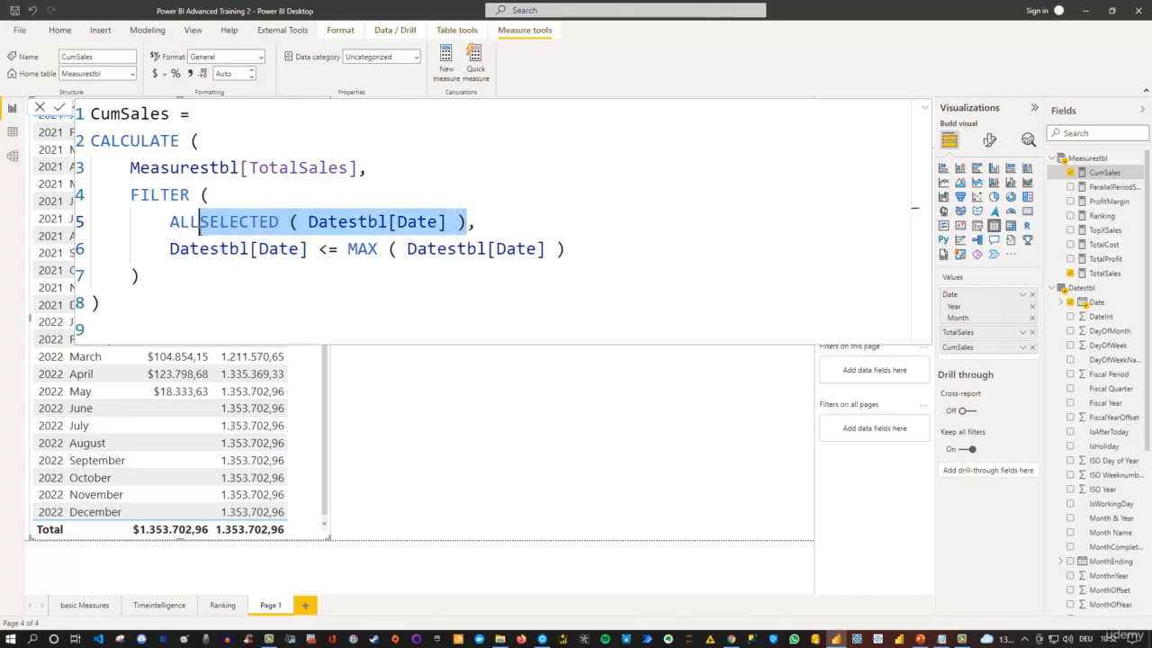
pyautogui.click(318, 248)
pyautogui.moveTo(320, 249); pyautogui.dragTo(549, 243)
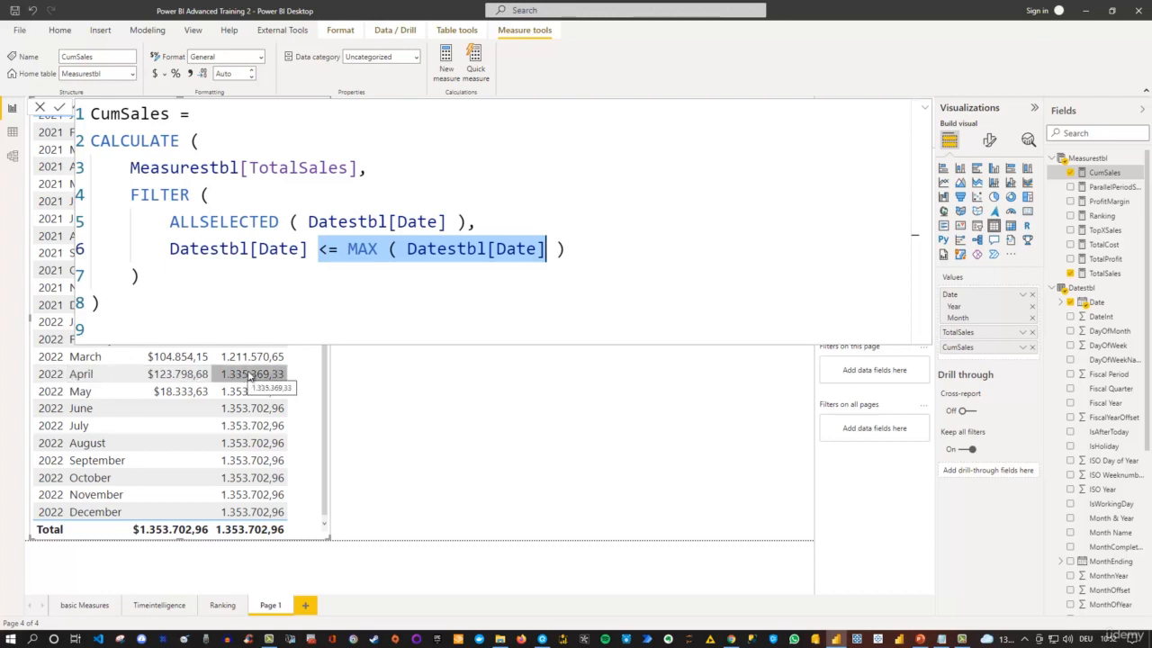
pyautogui.click(360, 289)
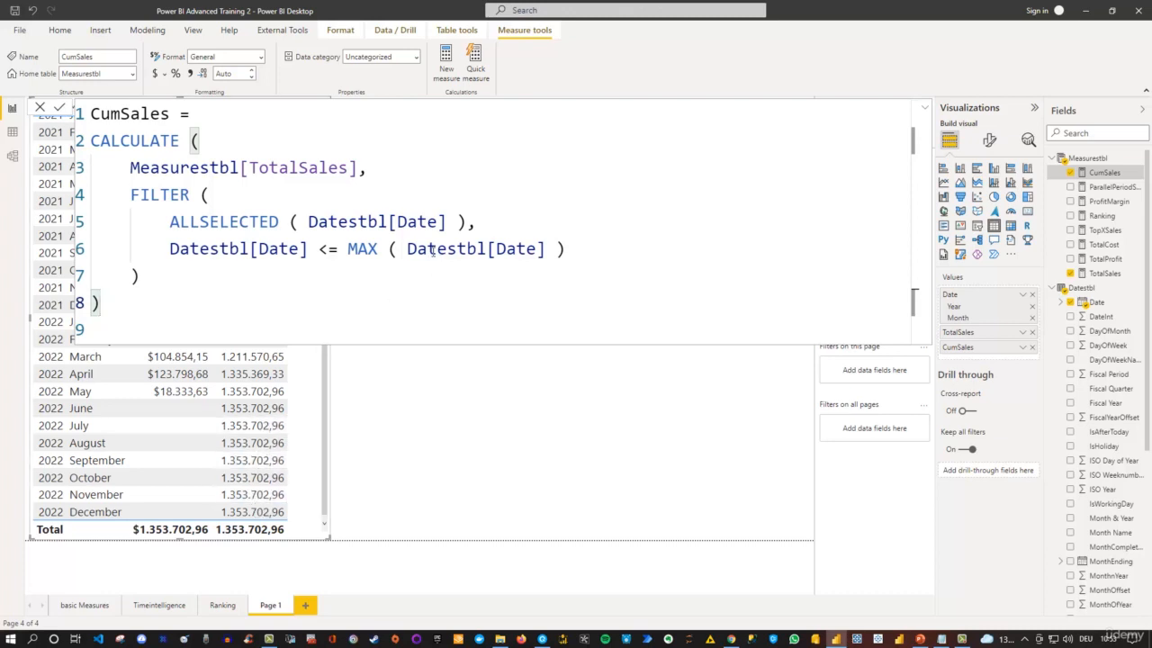
pyautogui.moveTo(408, 248); pyautogui.dragTo(547, 243)
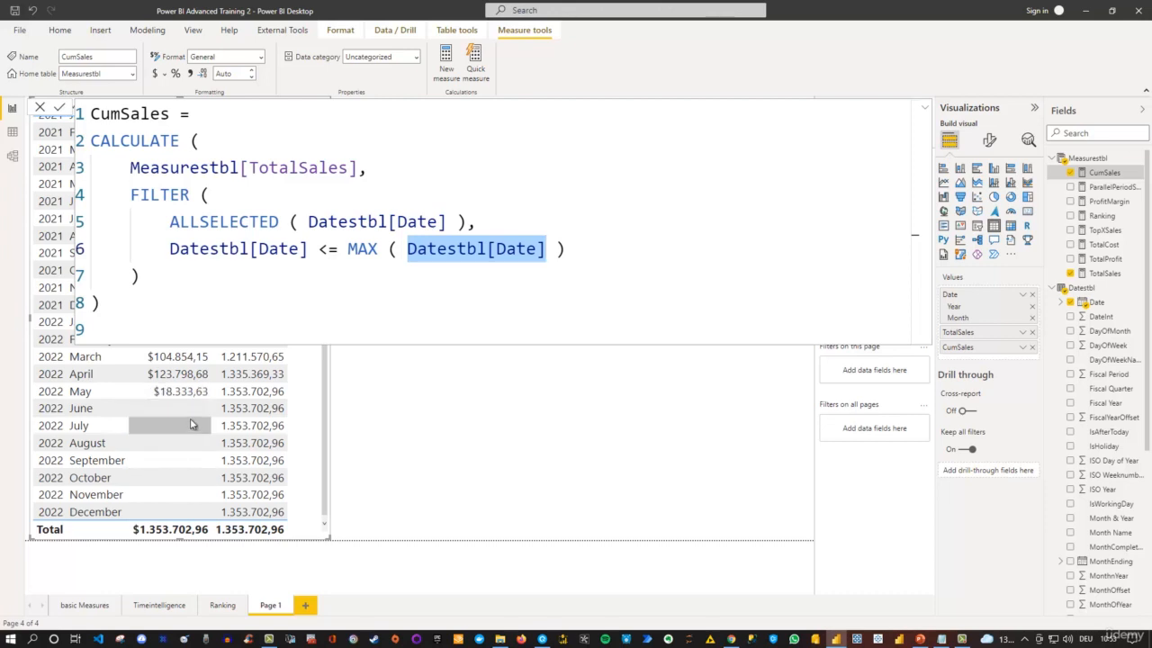
pyautogui.click(417, 263)
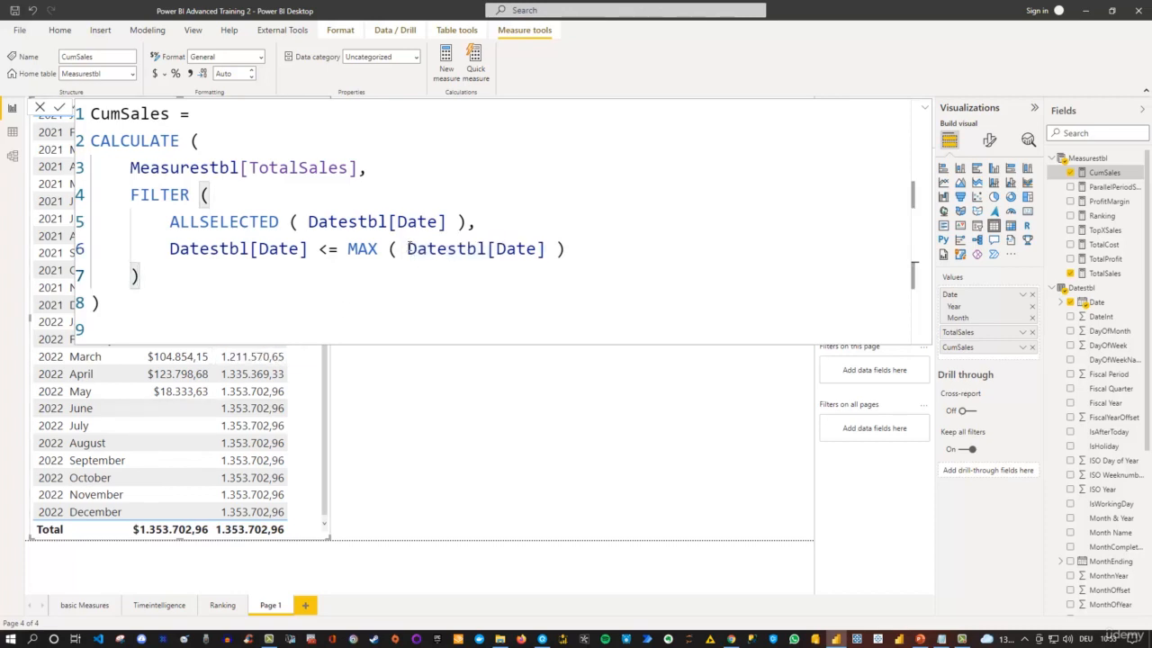
# Replace the MAX argument in the CumSales formula with Ordertbl[OrderDate] and commit the measure.
pyautogui.moveTo(410, 248); pyautogui.dragTo(547, 250)
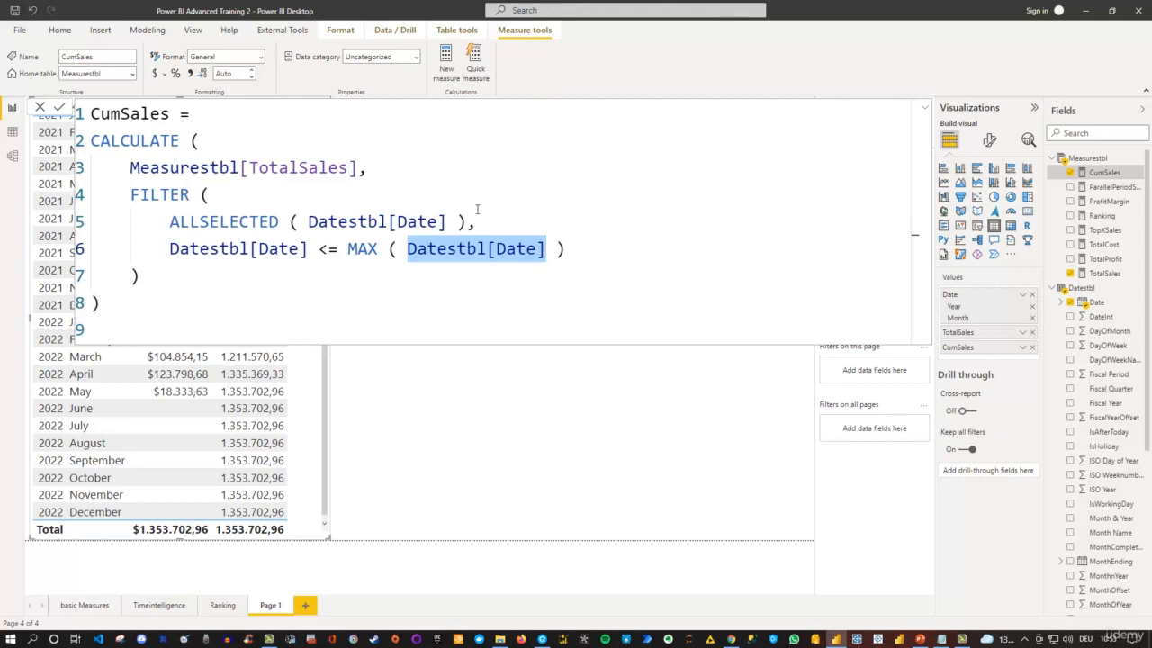
pyautogui.write('order')
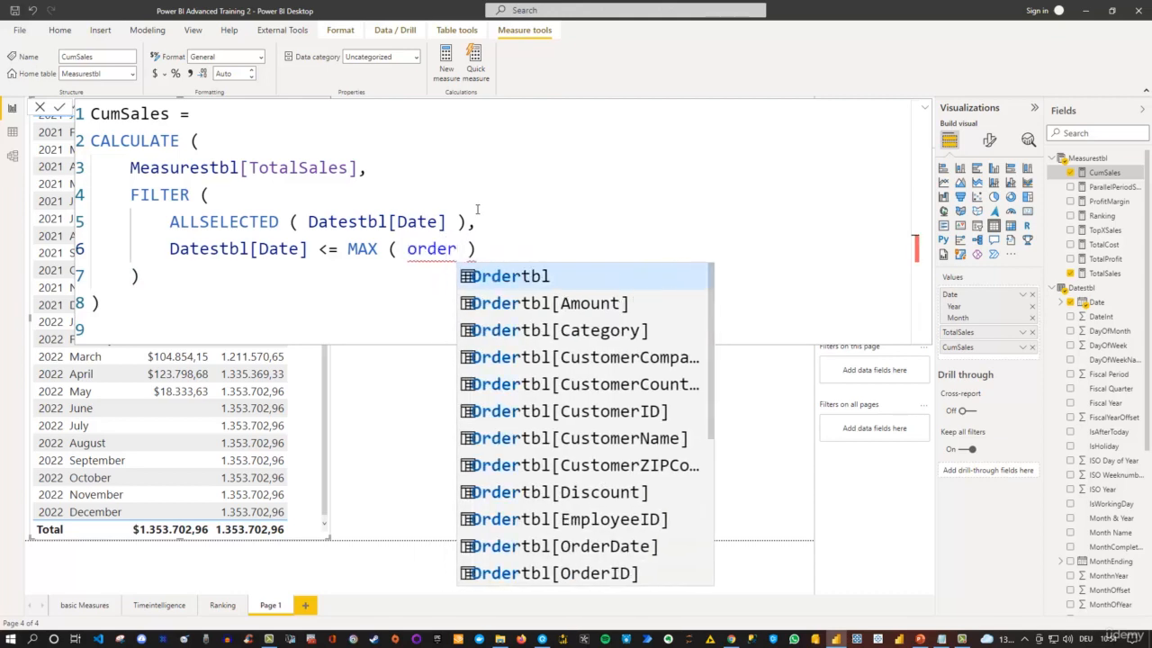
pyautogui.press('Down')
pyautogui.press('Down')
pyautogui.press('Down')
pyautogui.press('Down')
pyautogui.press('Down')
pyautogui.press('Down')
pyautogui.press('Down')
pyautogui.press('Down')
pyautogui.press('Down')
pyautogui.press('Down')
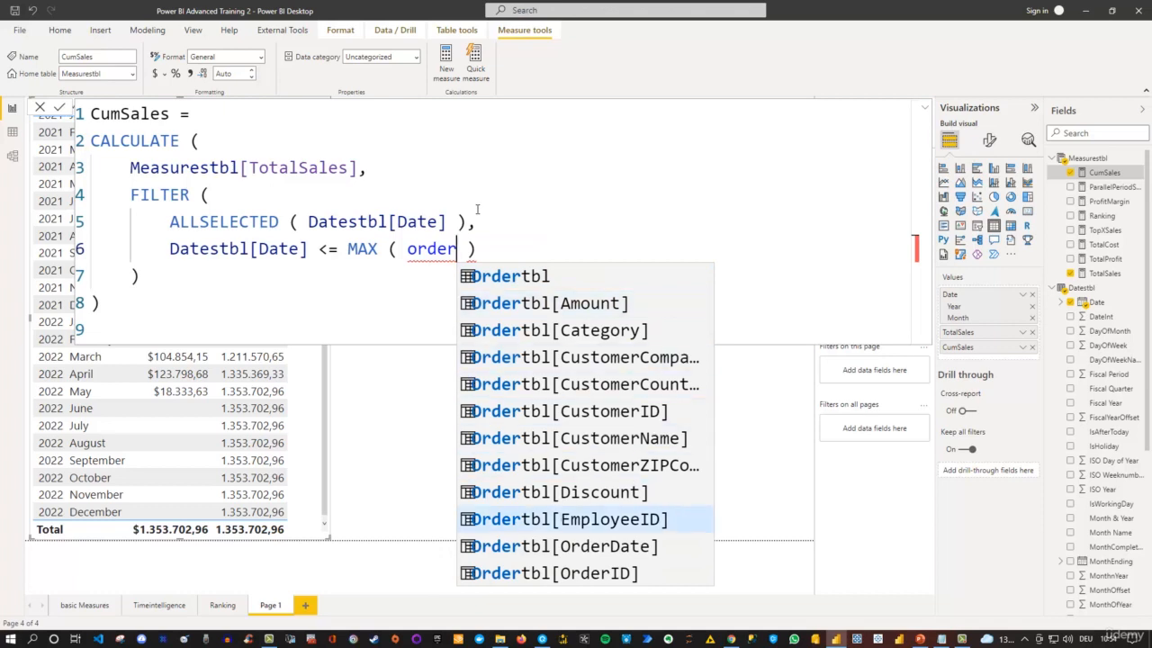
pyautogui.press('Tab')
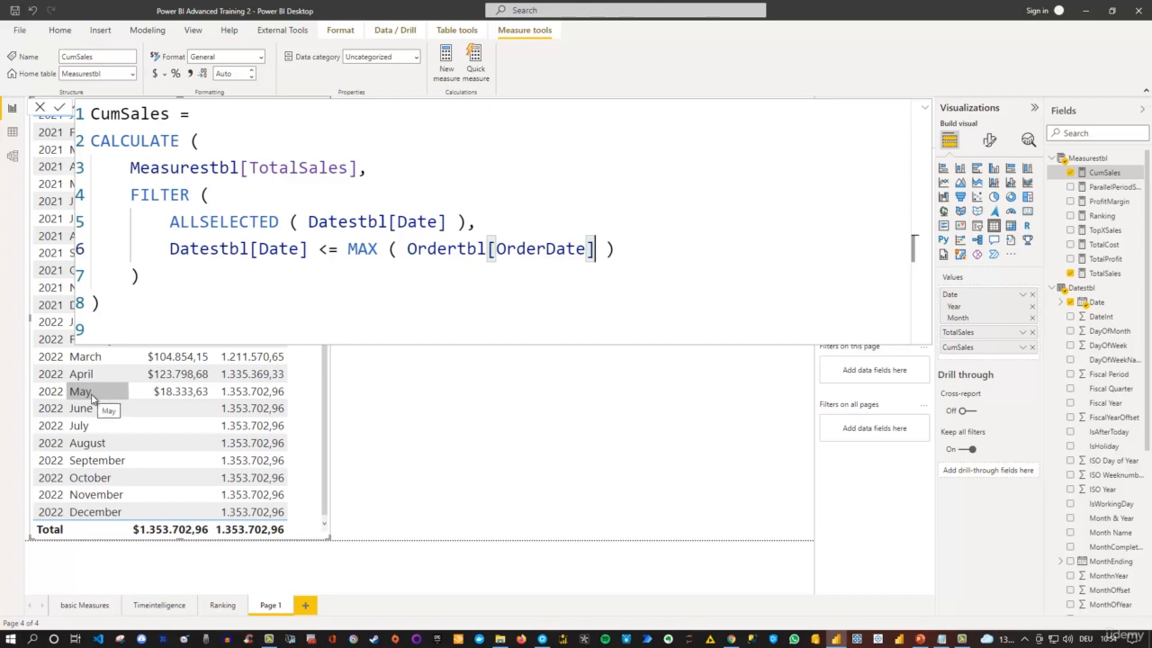
pyautogui.click(630, 250)
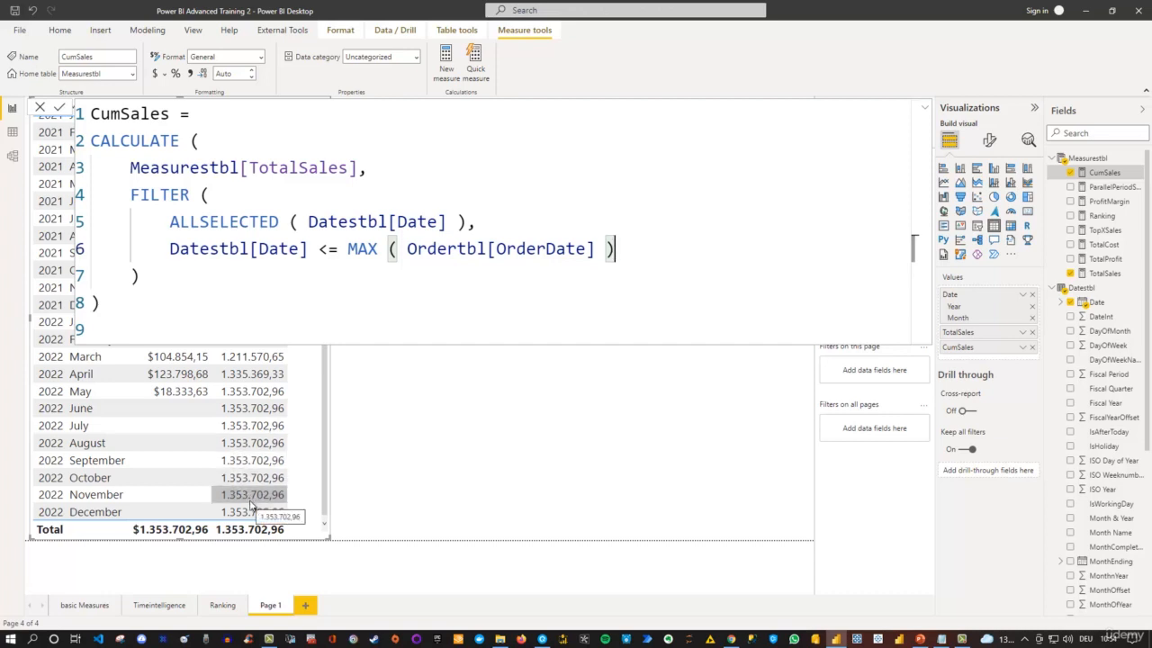
pyautogui.press('Return')
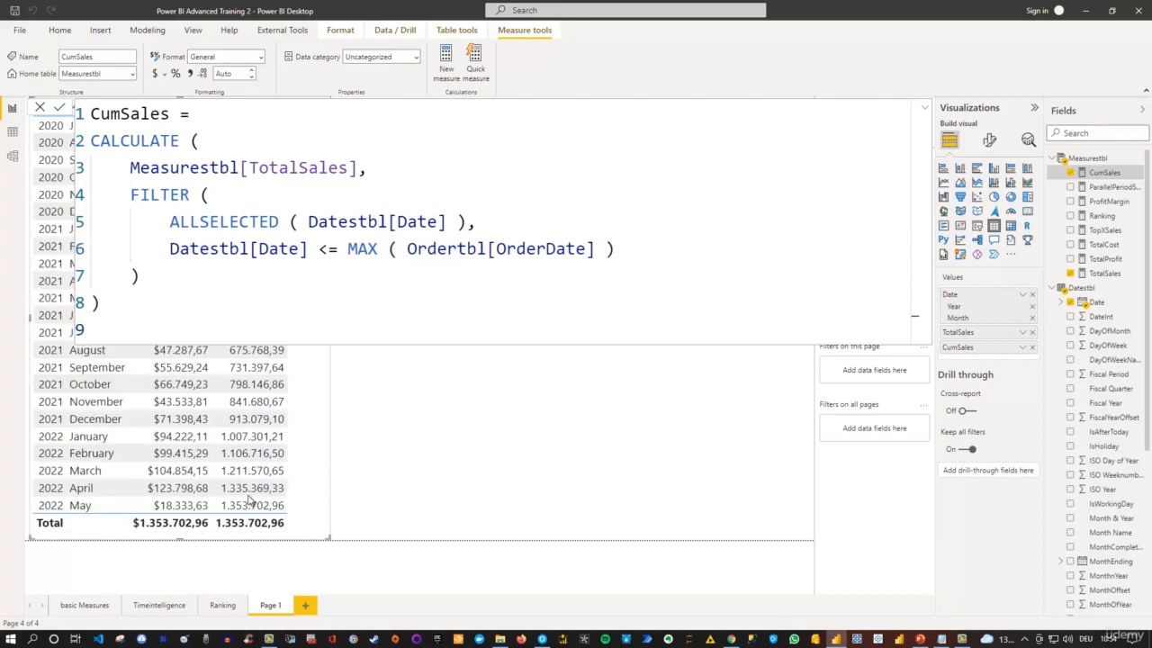
pyautogui.click(482, 457)
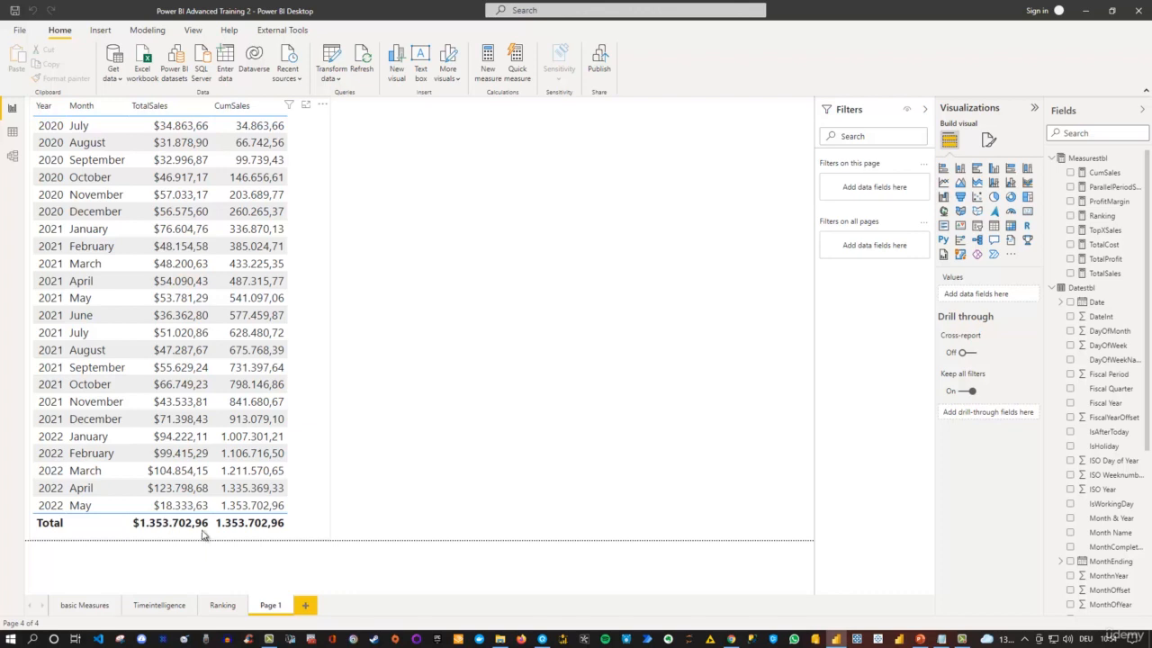
pyautogui.click(1111, 173)
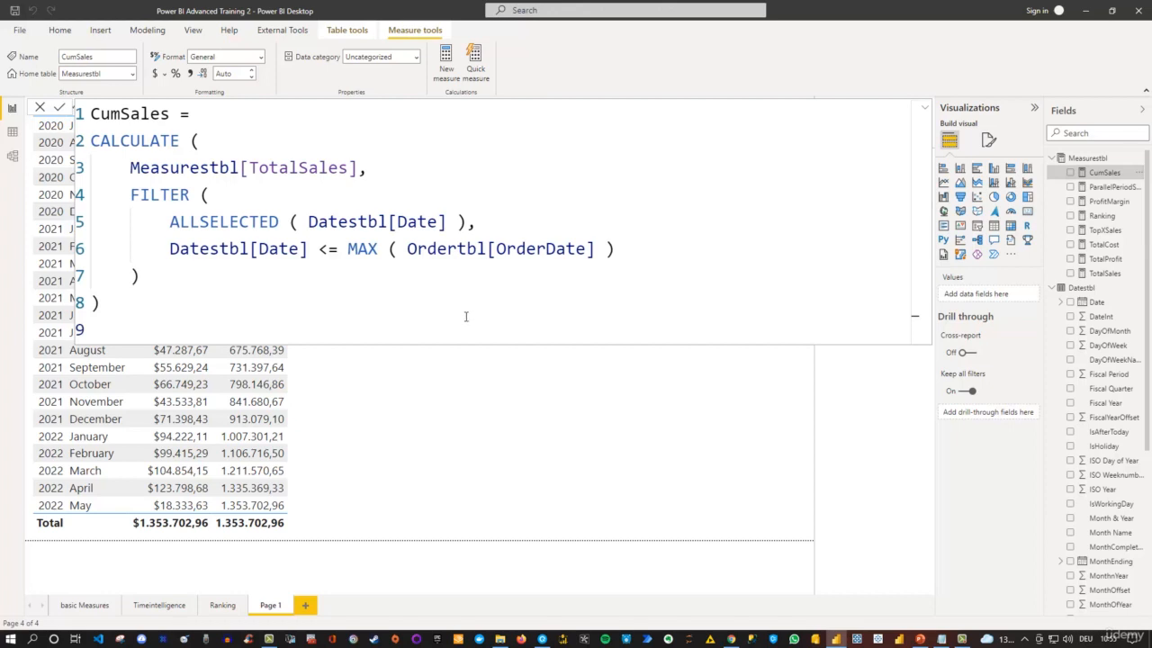
pyautogui.click(475, 385)
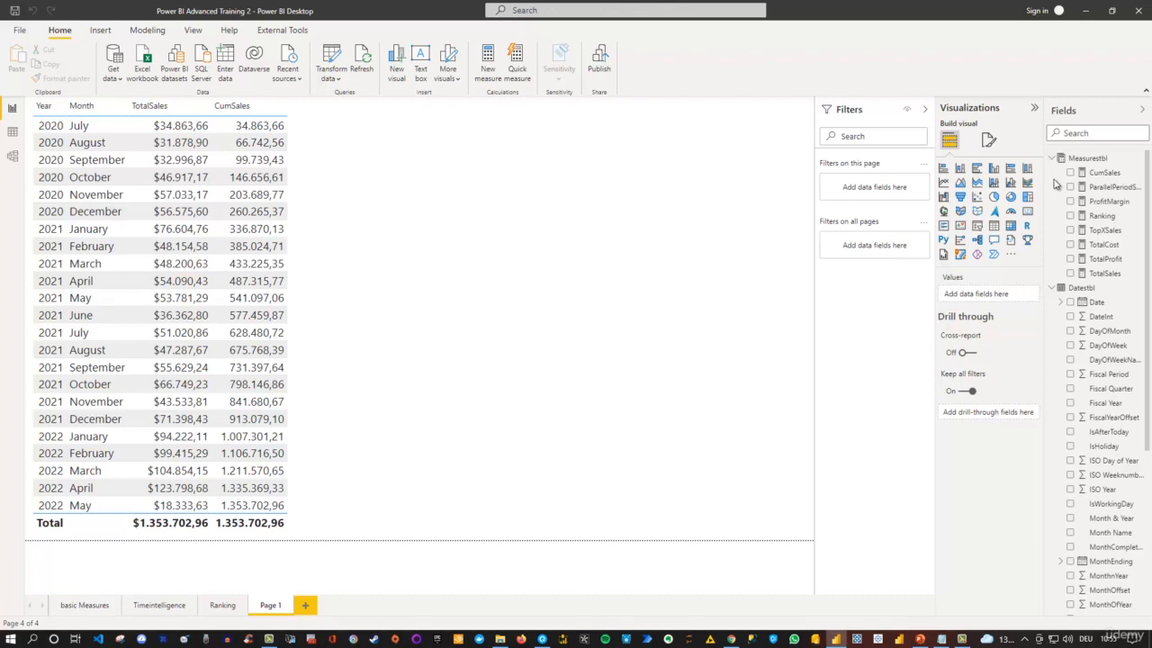
# Create a new measure named TotalSalesLY in Measurestbl and begin its formula with the CALCULATE function.
pyautogui.rightClick(1093, 159)
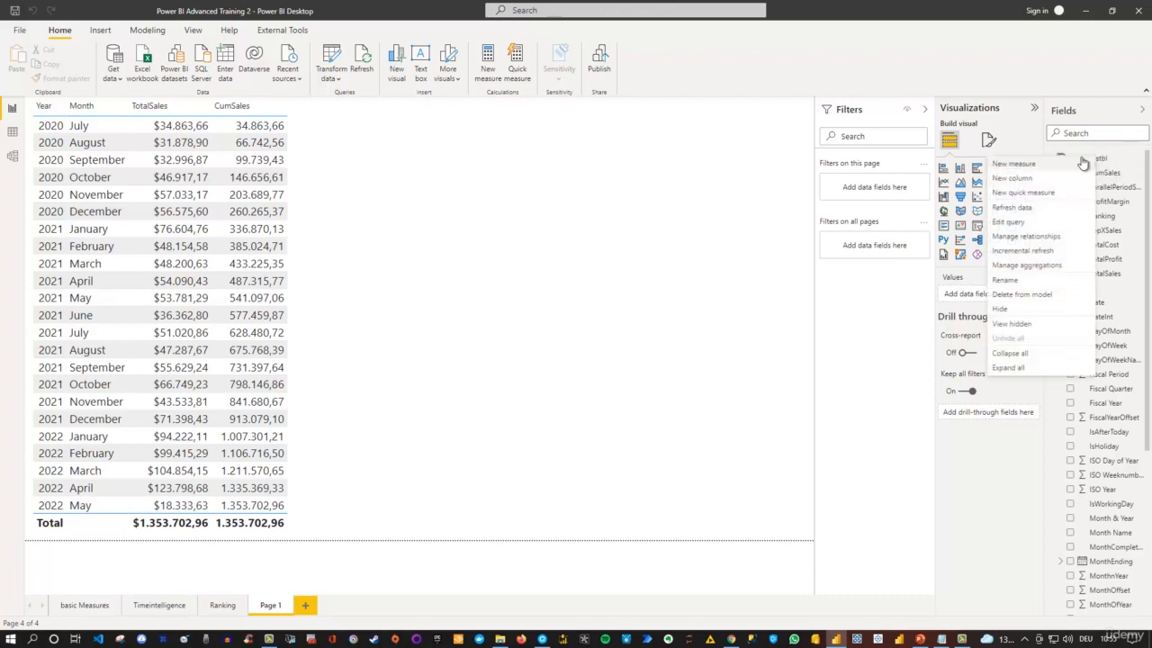
pyautogui.click(1048, 167)
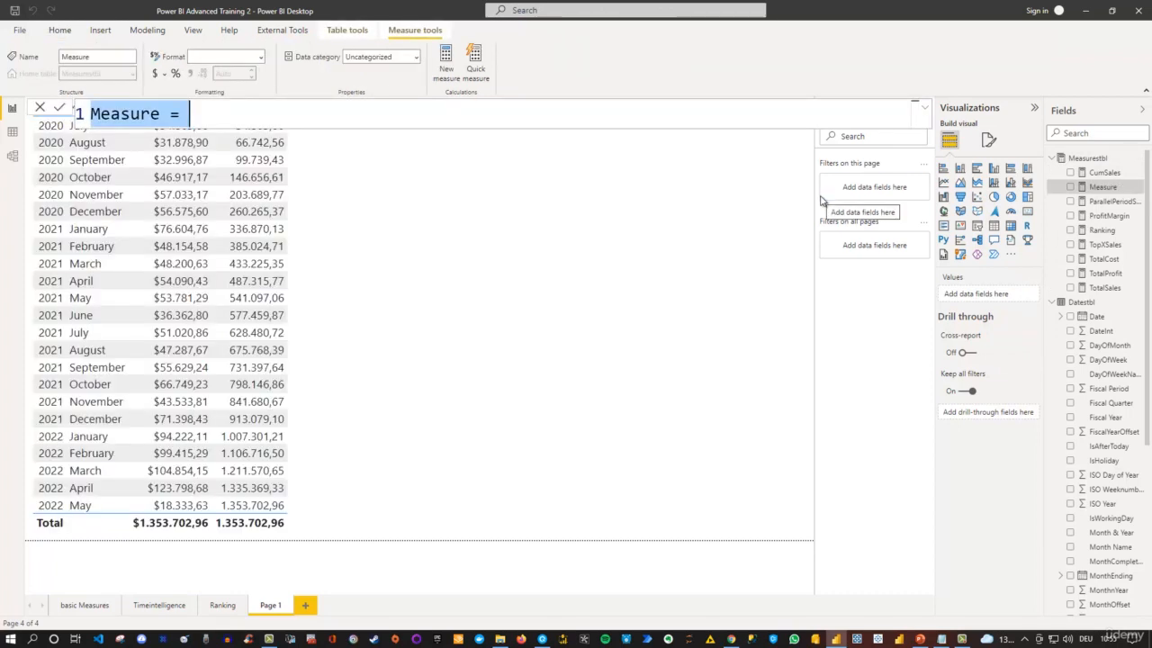
pyautogui.write('T')
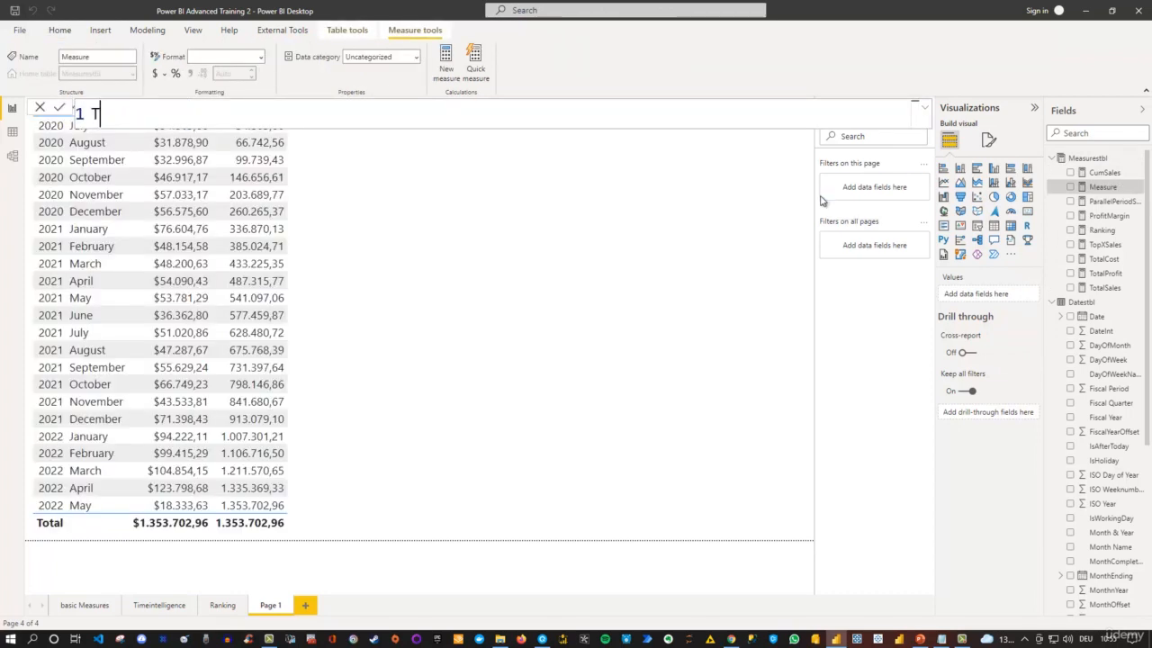
pyautogui.write('otalSales')
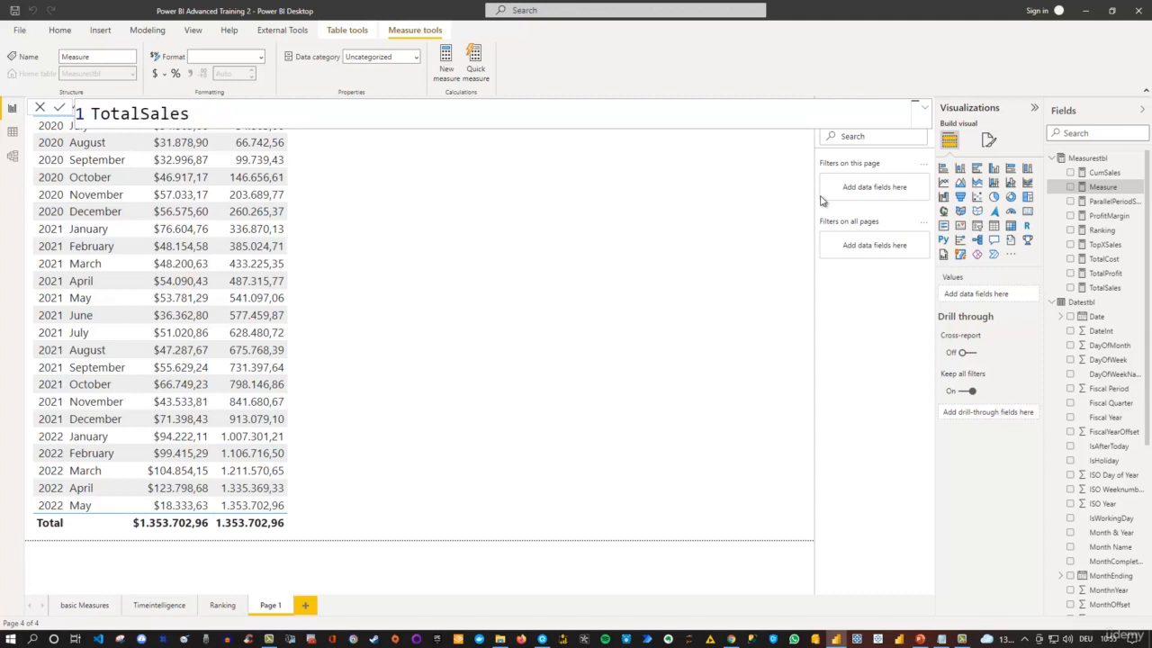
pyautogui.write('LY = Calc')
pyautogui.press('Tab')
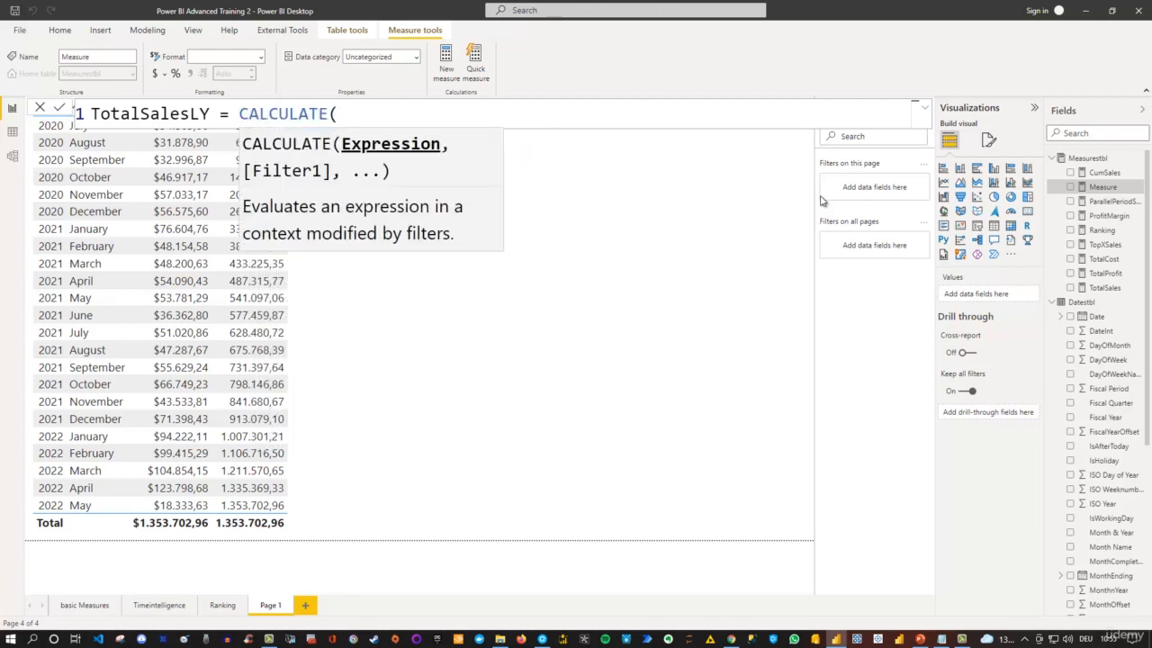
# Enter Measurestbl[TotalSales] as the CALCULATE expression in the TotalSalesLY formula and start a DATEADD function as its filter.
pyautogui.write('Totalsa')
pyautogui.press('Tab')
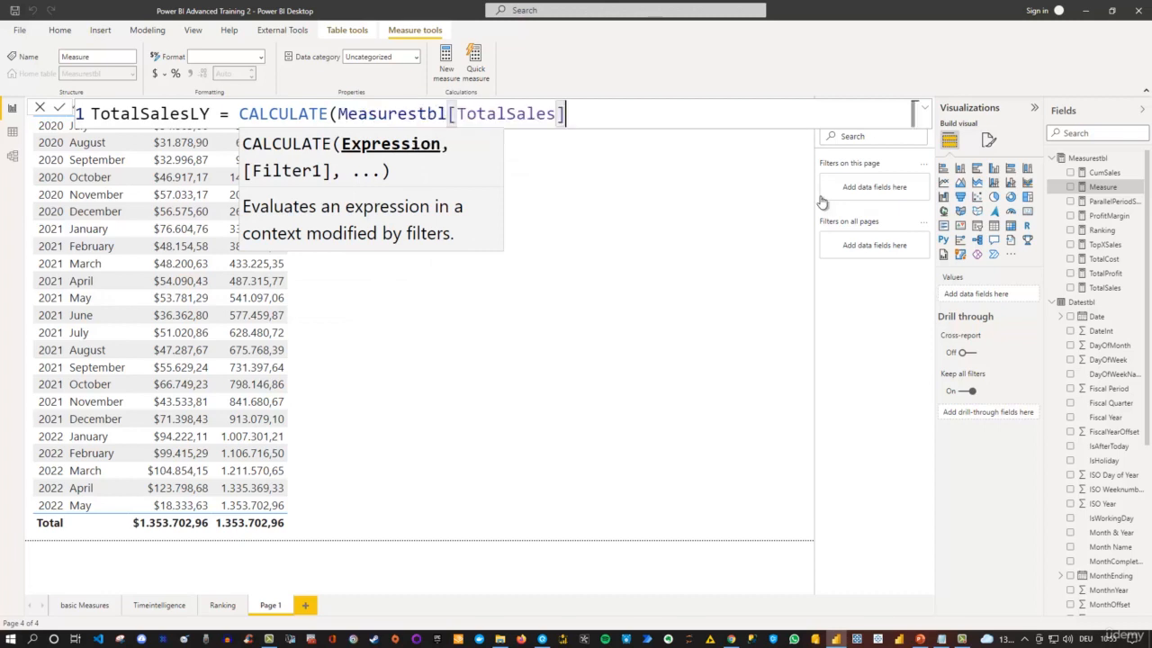
pyautogui.write(',')
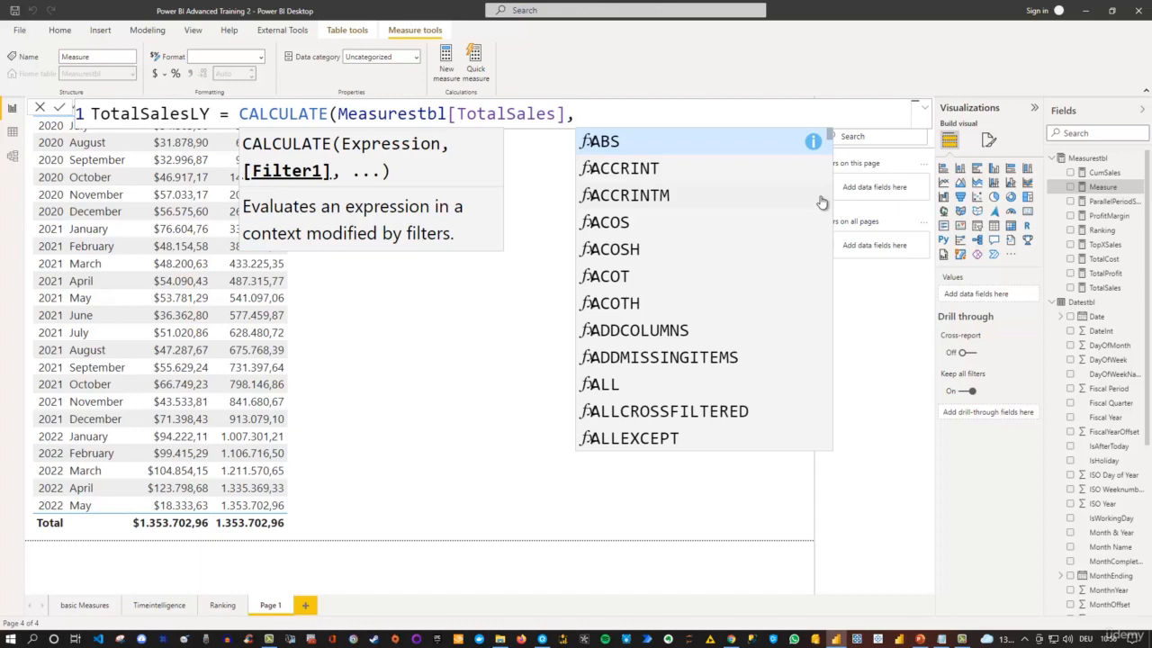
pyautogui.write('datea')
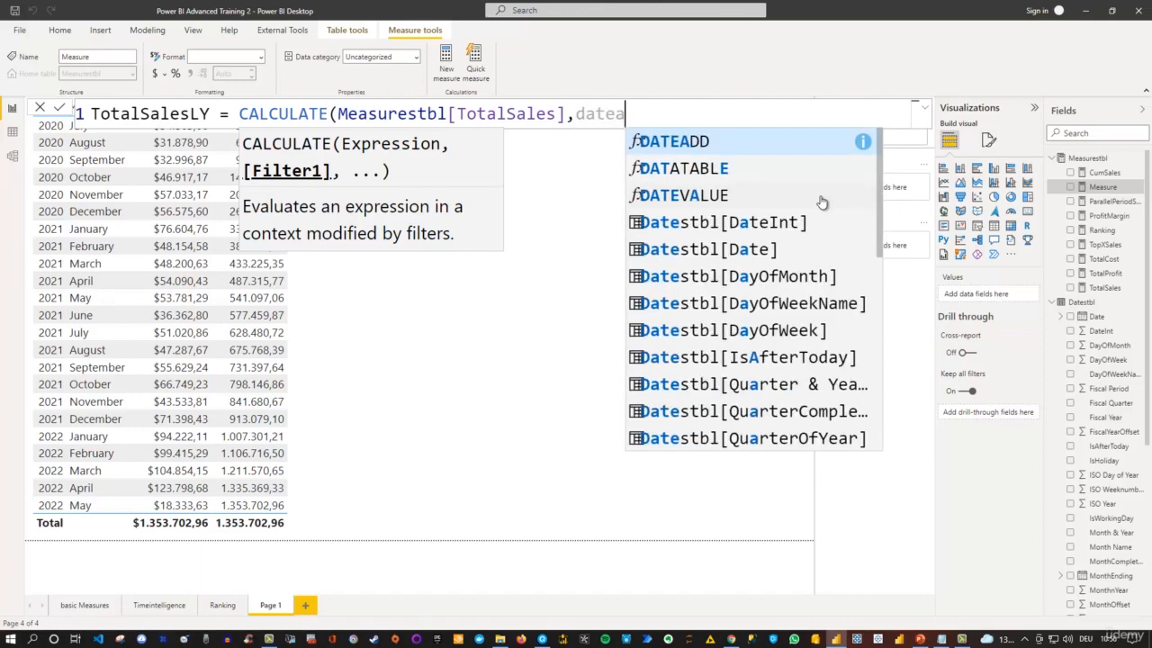
pyautogui.press('Tab')
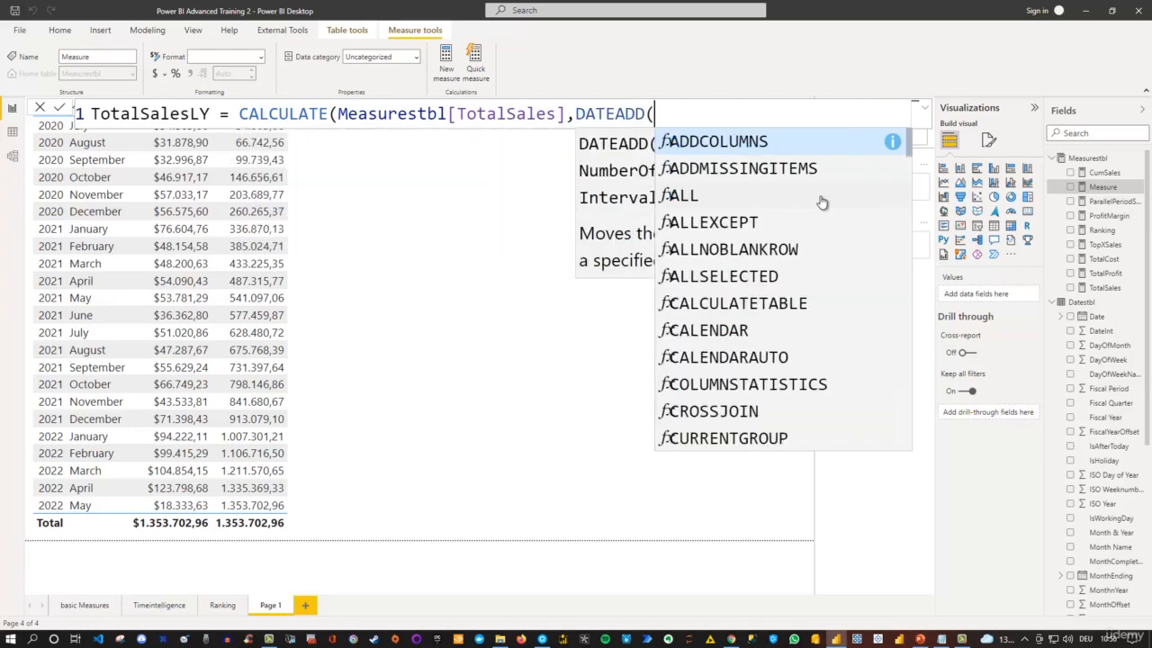
# Set Datestbl[Date] as the dates argument of the DATEADD function.
pyautogui.press('Escape')
pyautogui.write('dates')
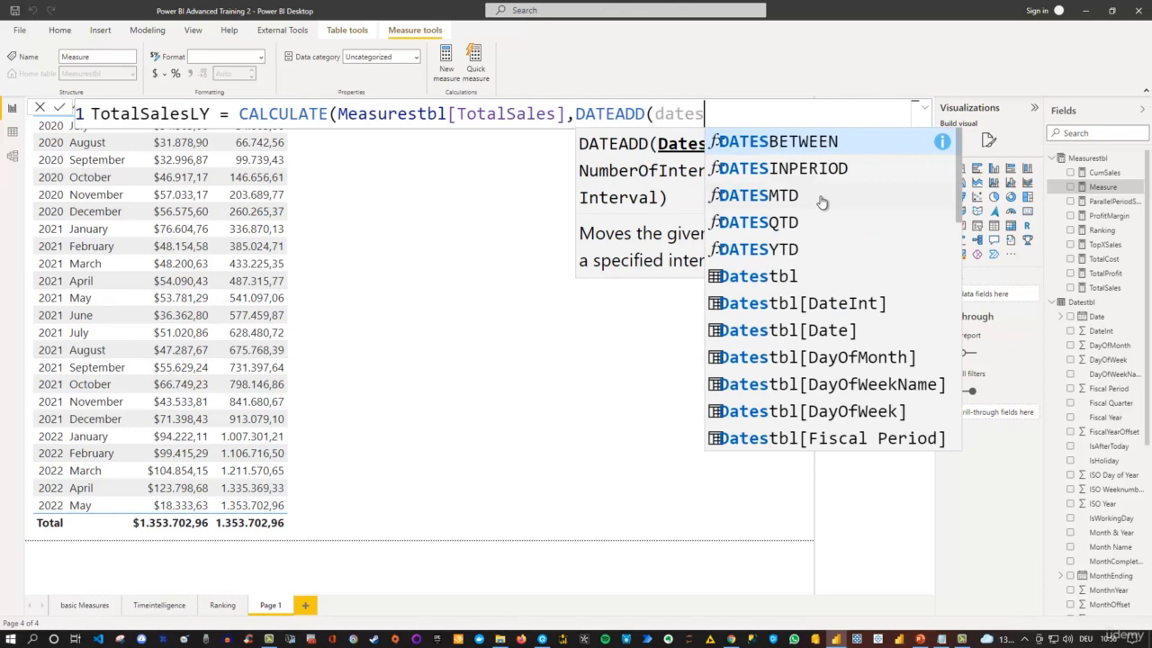
pyautogui.press('Down')
pyautogui.press('Down')
pyautogui.press('Down')
pyautogui.press('Down')
pyautogui.press('Down')
pyautogui.press('Down')
pyautogui.press('Down')
pyautogui.press('Down')
pyautogui.press('Up')
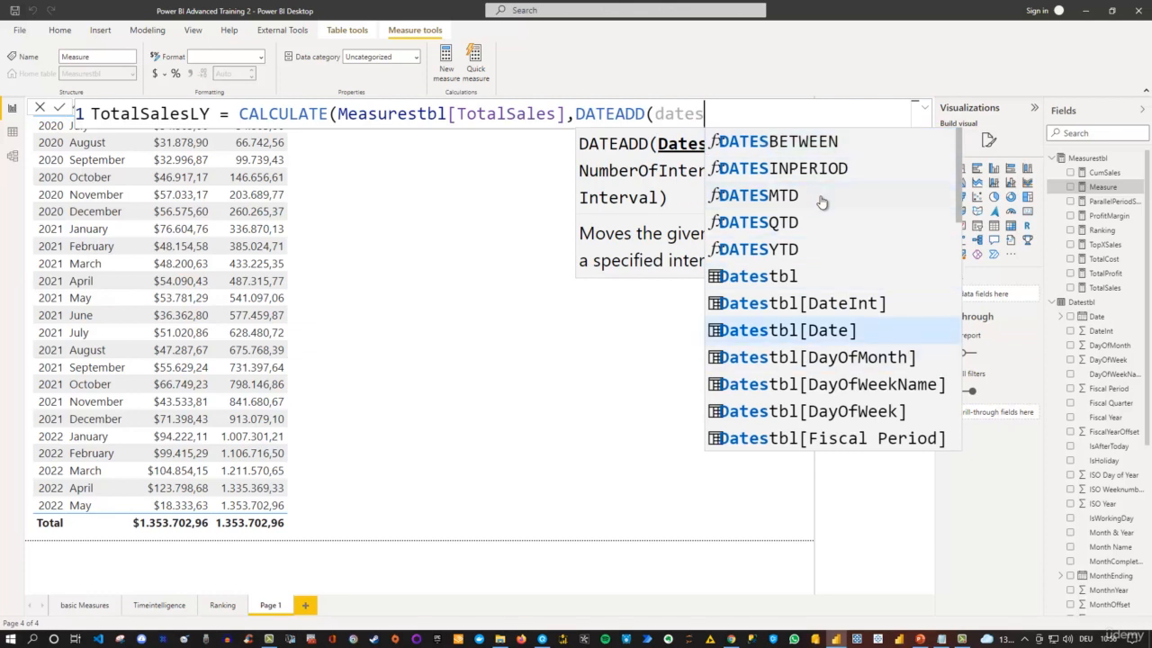
pyautogui.press('Tab')
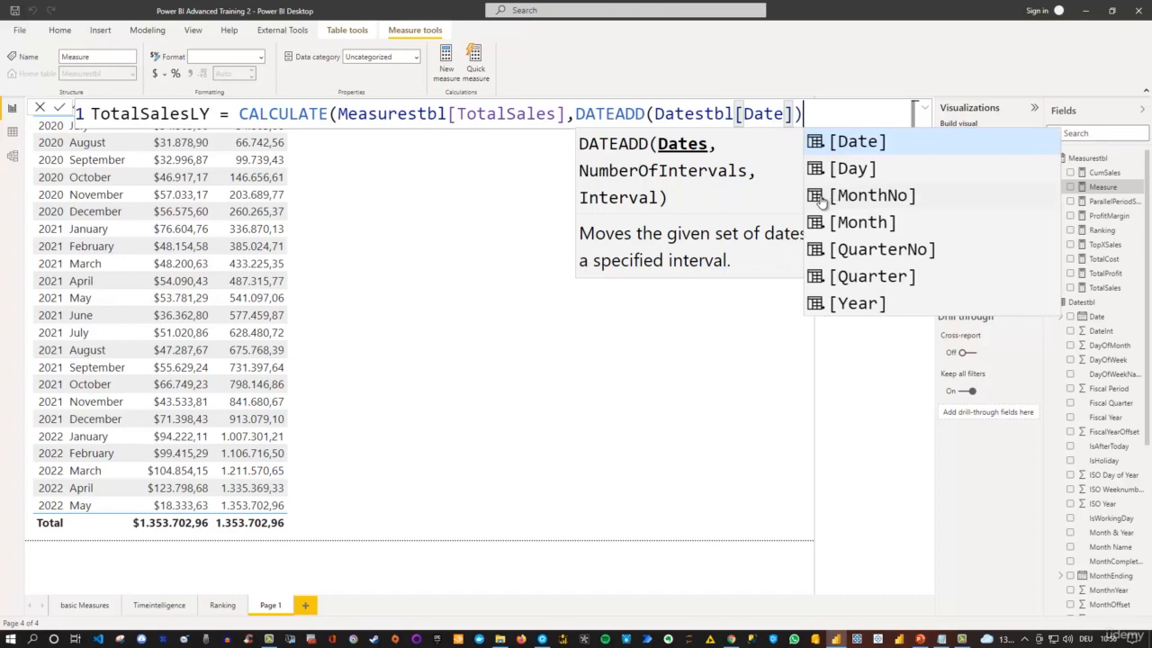
pyautogui.write(')')
pyautogui.press('BackSpace')
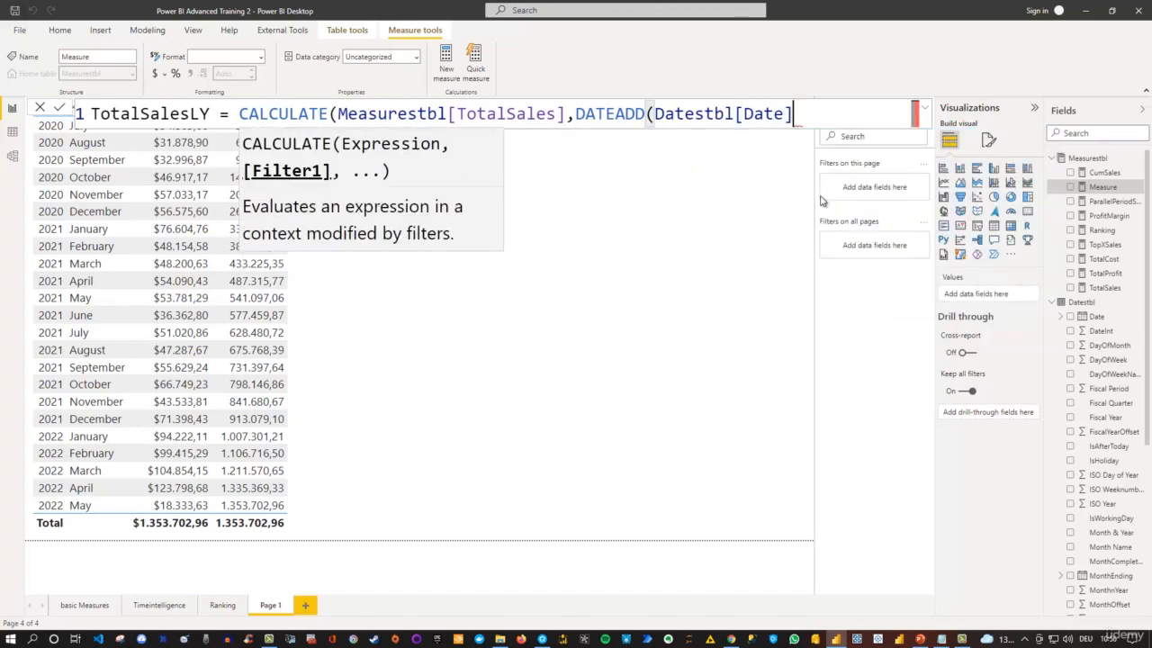
# Complete DATEADD with -1 as the number of intervals and YEAR as the interval, and close both functions.
pyautogui.write(',')
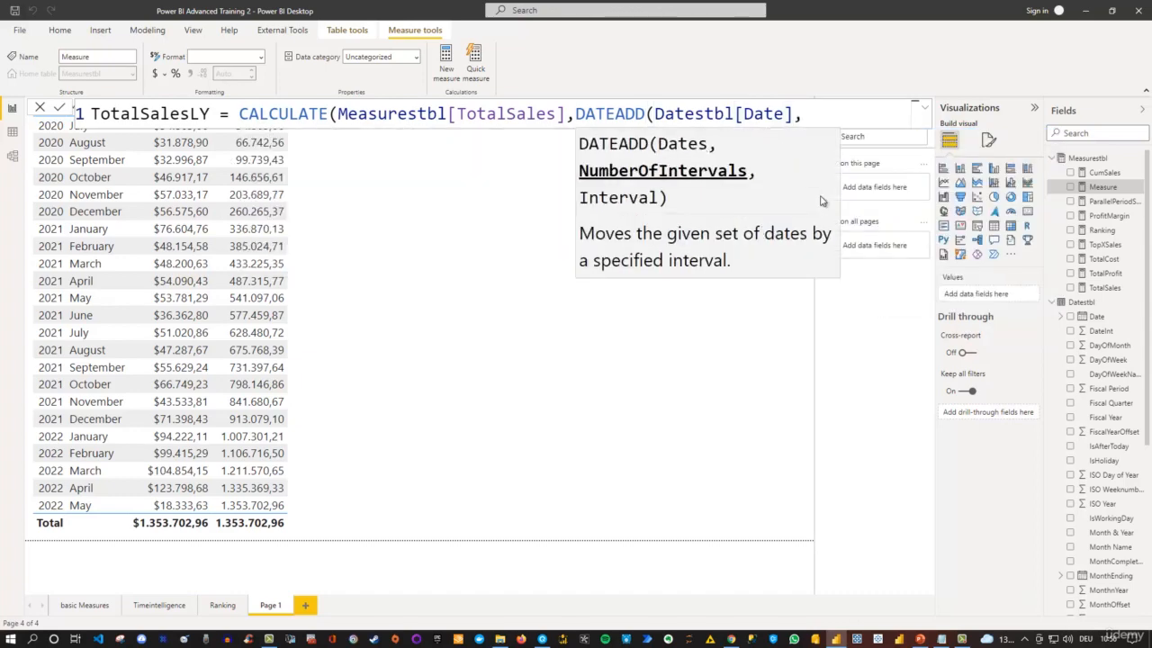
pyautogui.write('-1,')
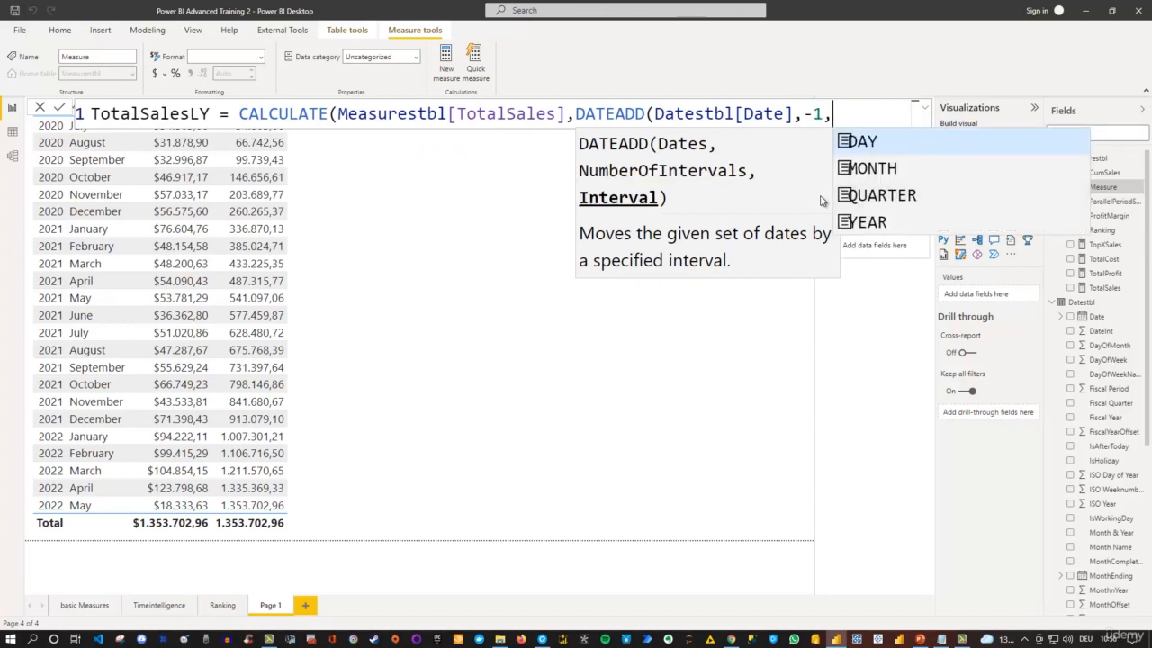
pyautogui.write('Year')
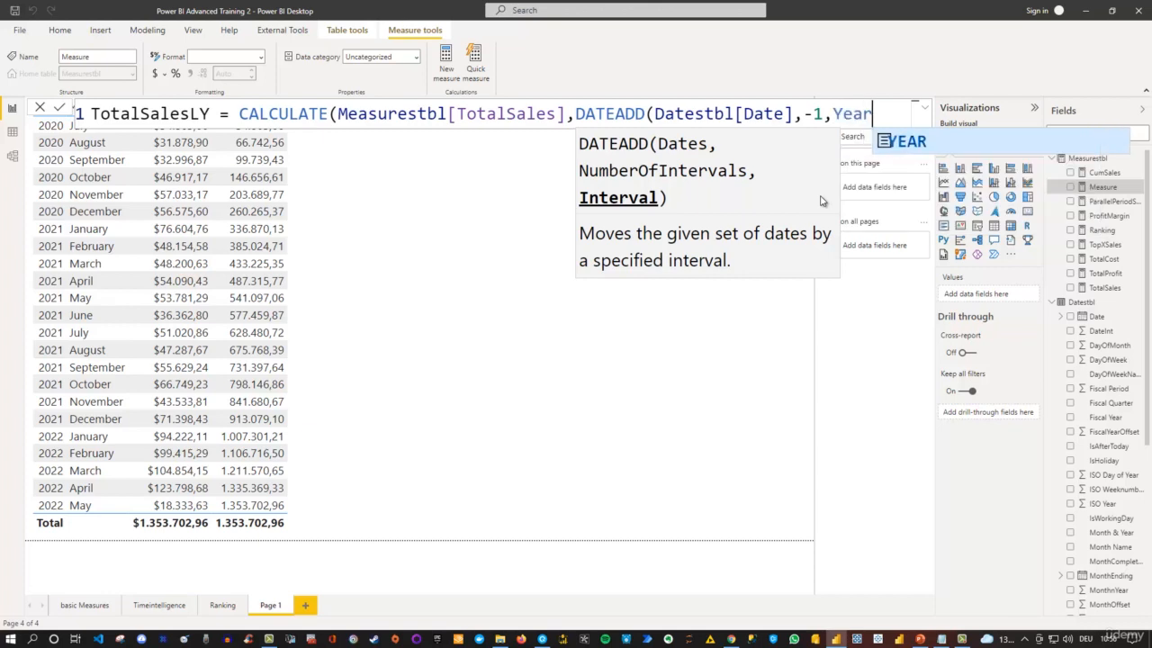
pyautogui.press('Tab')
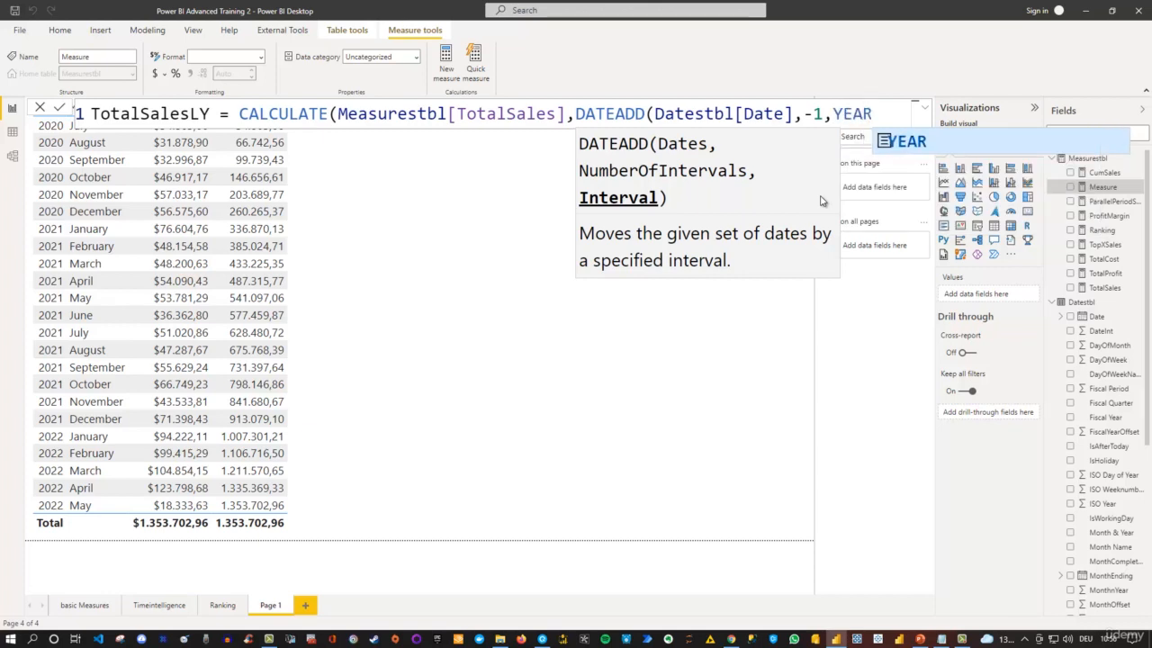
pyautogui.write(')')
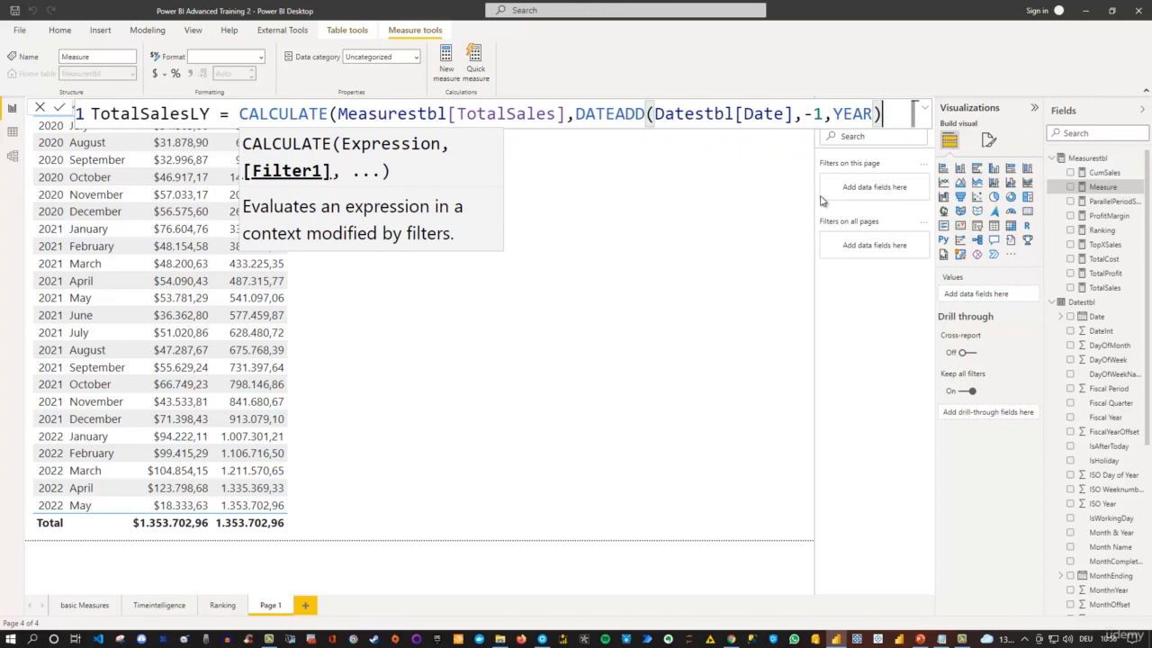
pyautogui.write(')')
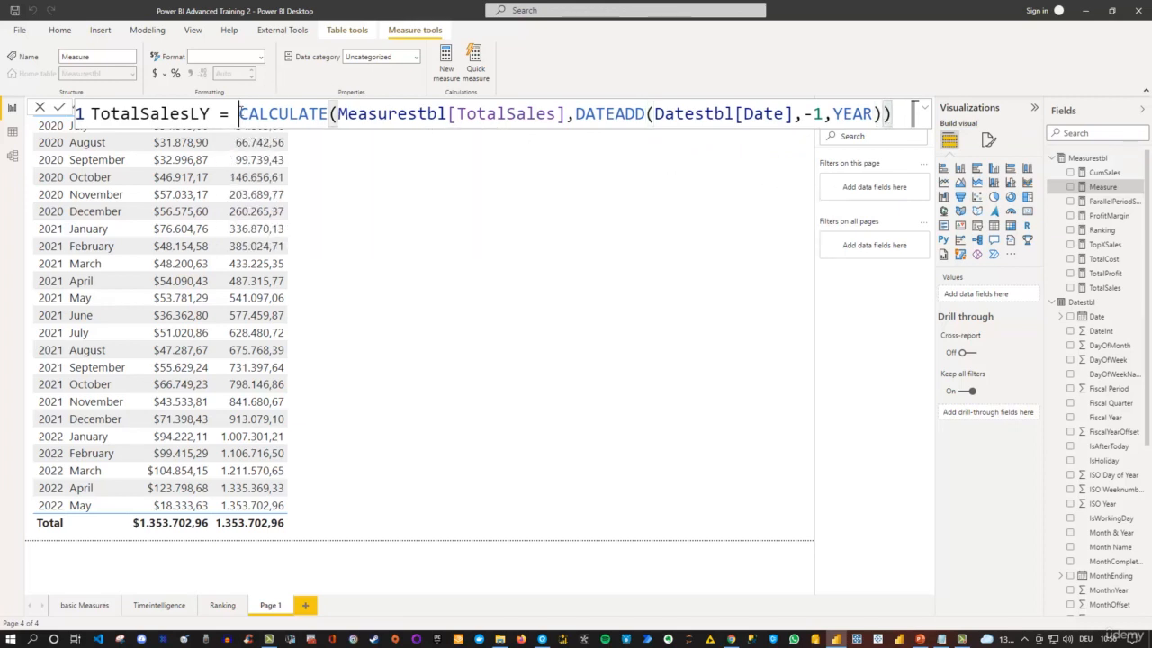
# Put the CALCULATE expression of TotalSalesLY on its own second line and commit the measure.
pyautogui.click(240, 113)
pyautogui.hotkey('shift', 'Return')
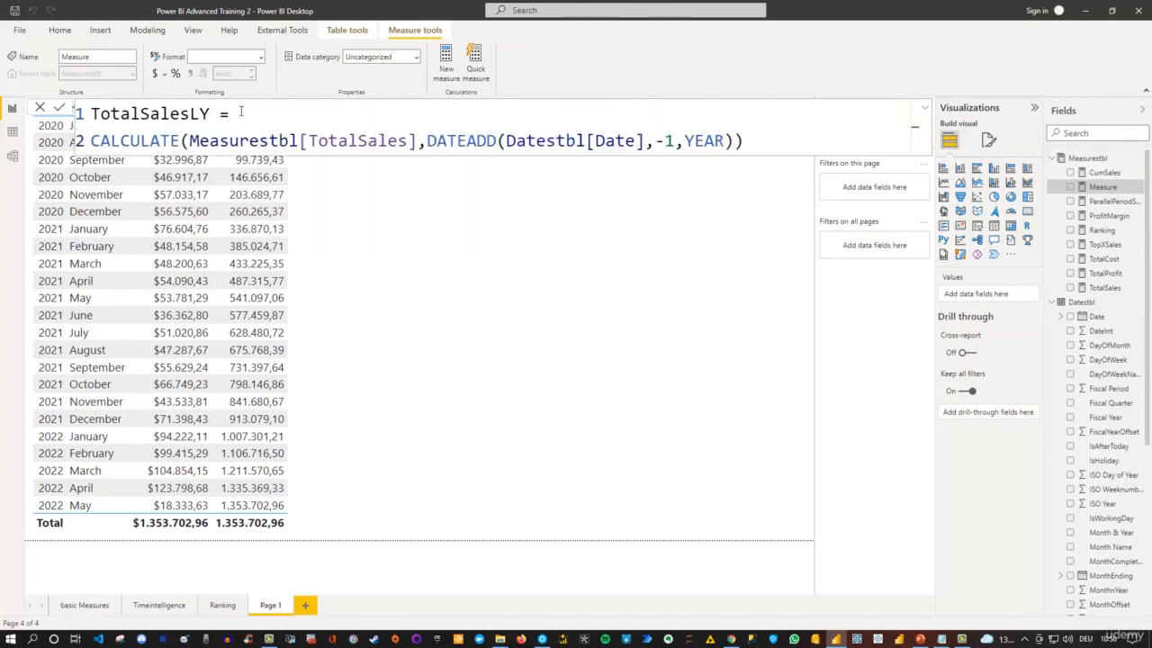
pyautogui.press('End')
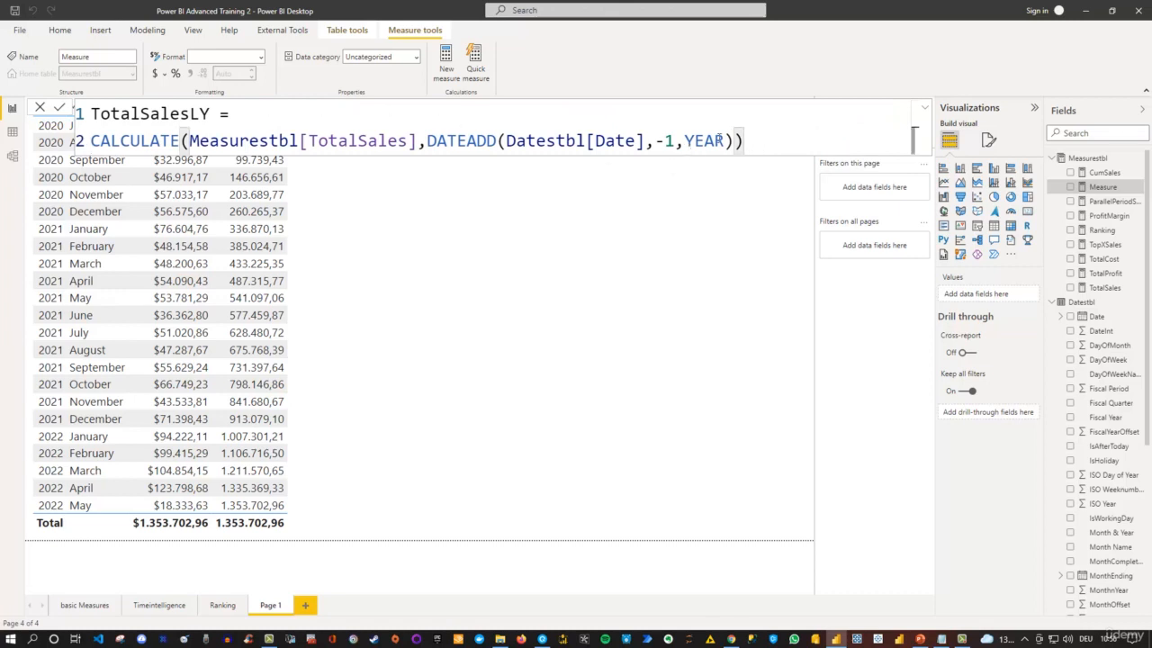
pyautogui.press('Return')
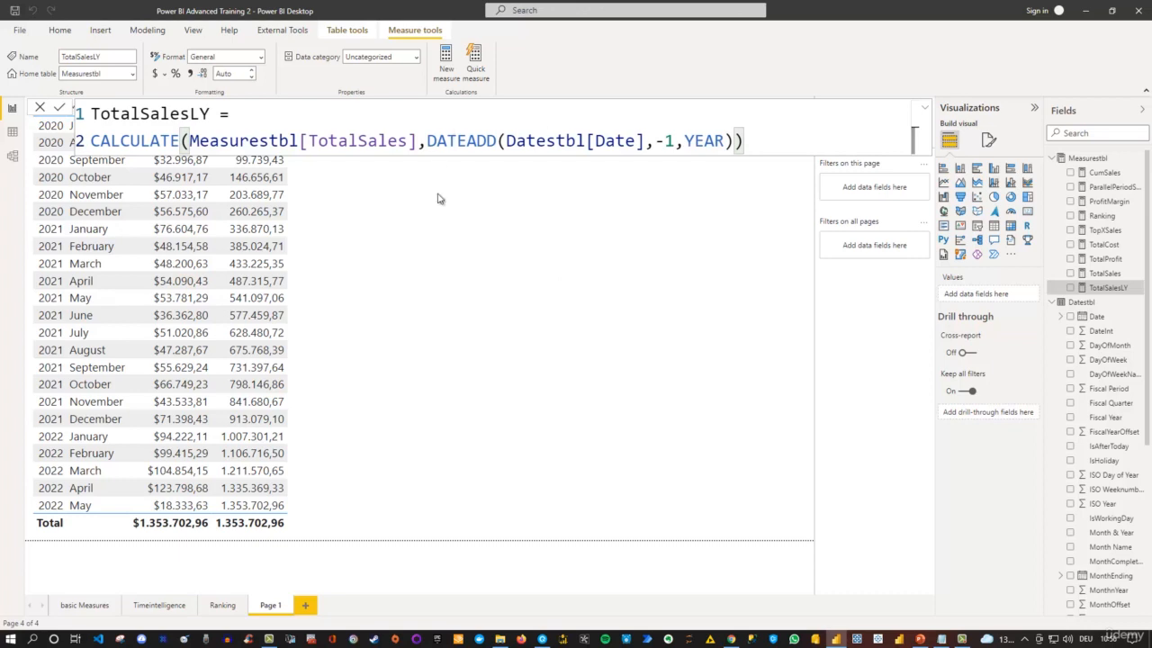
pyautogui.click(449, 244)
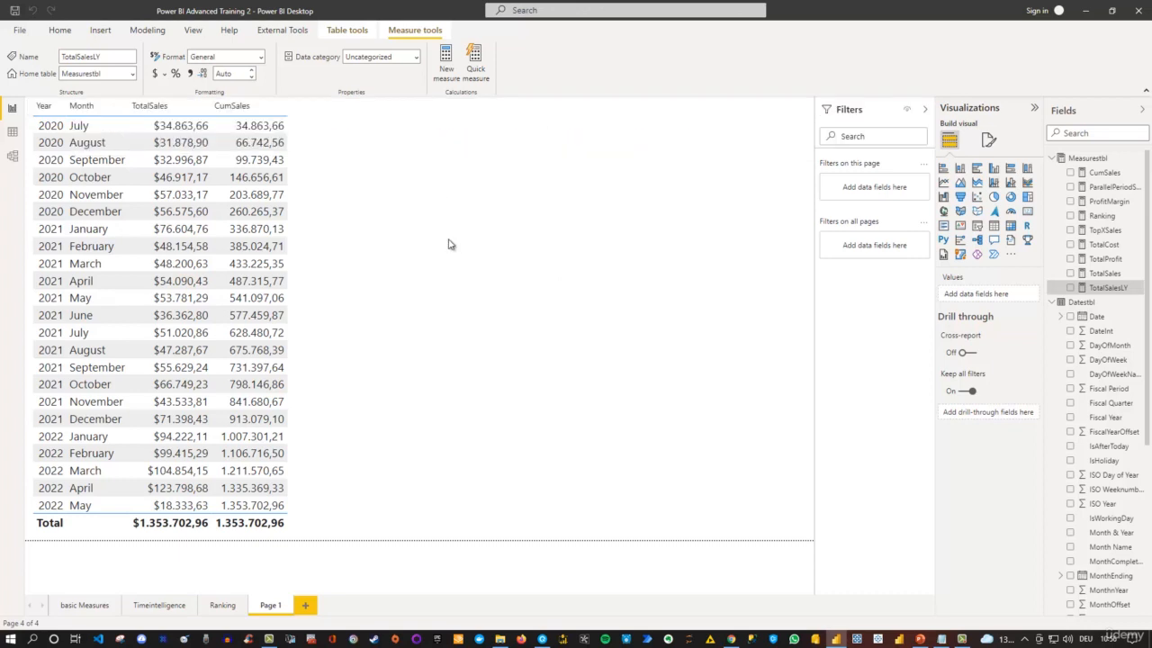
# Widen the year and month table and add the TotalSalesLY measure to it.
pyautogui.click(303, 190)
pyautogui.moveTo(332, 318); pyautogui.dragTo(557, 347)
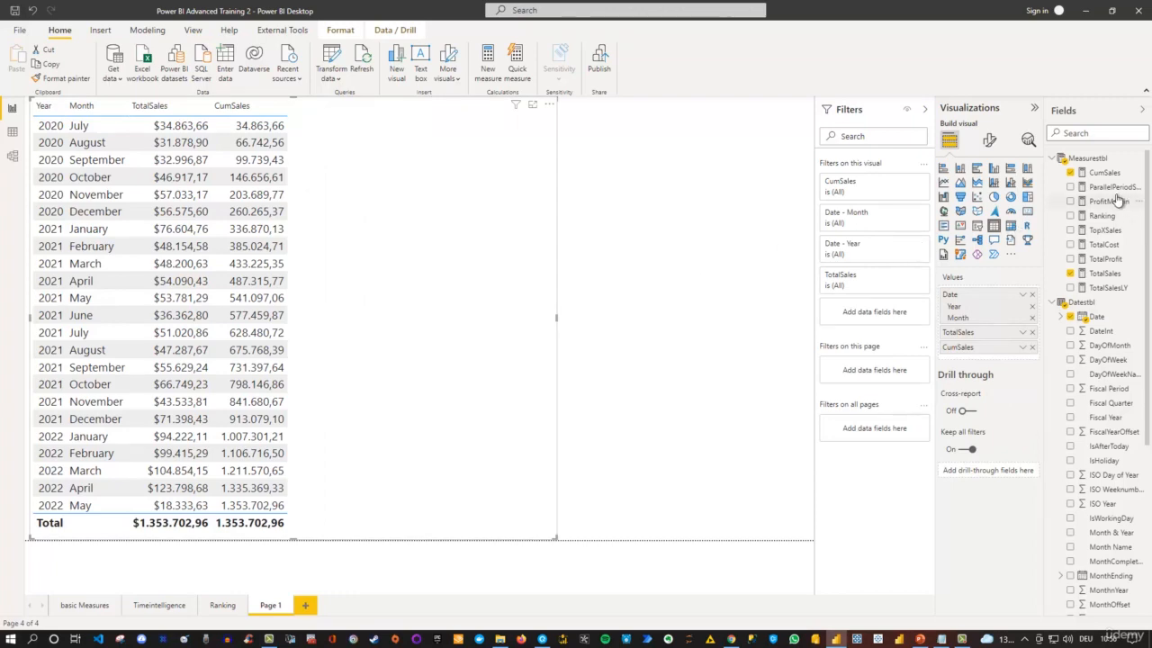
pyautogui.click(1070, 287)
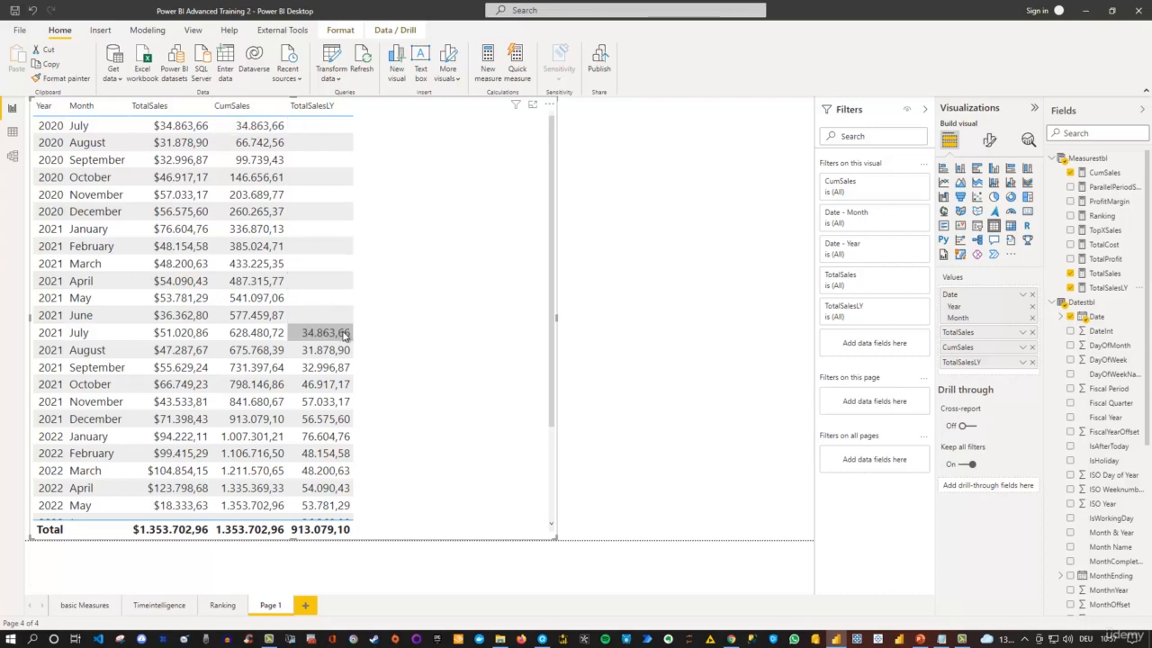
# Create a new measure in Measurestbl from a copy of the full CumSales formula and name it CumSalesLY.
pyautogui.click(1103, 172)
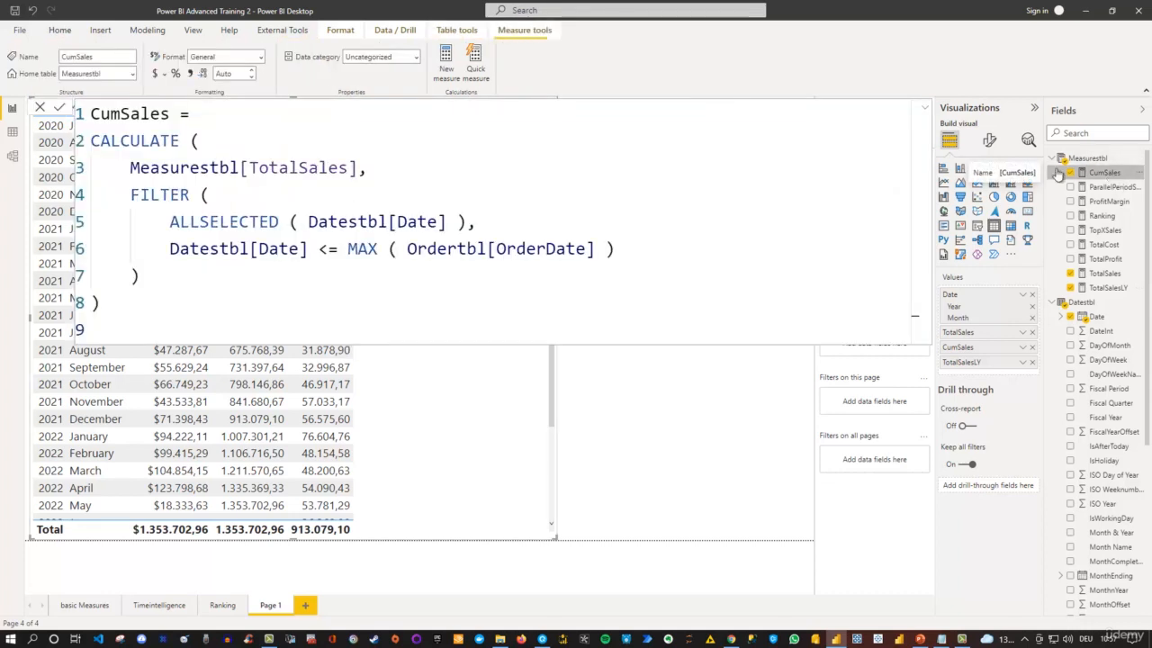
pyautogui.click(177, 308)
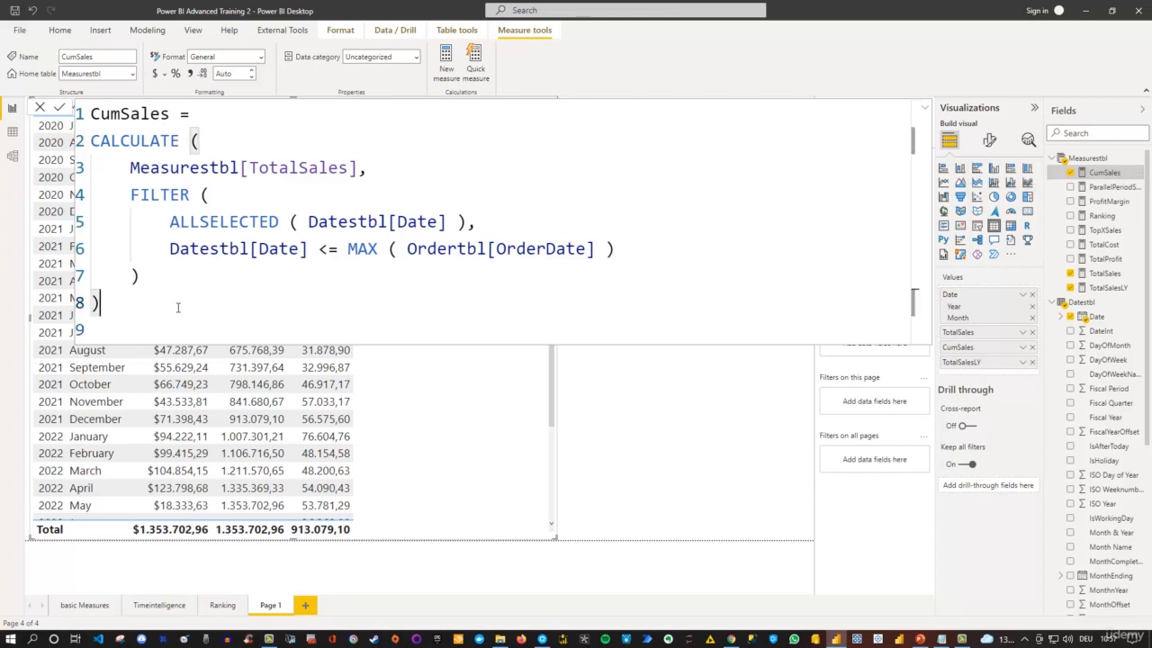
pyautogui.hotkey('ctrl', 'a')
pyautogui.hotkey('ctrl', 'c')
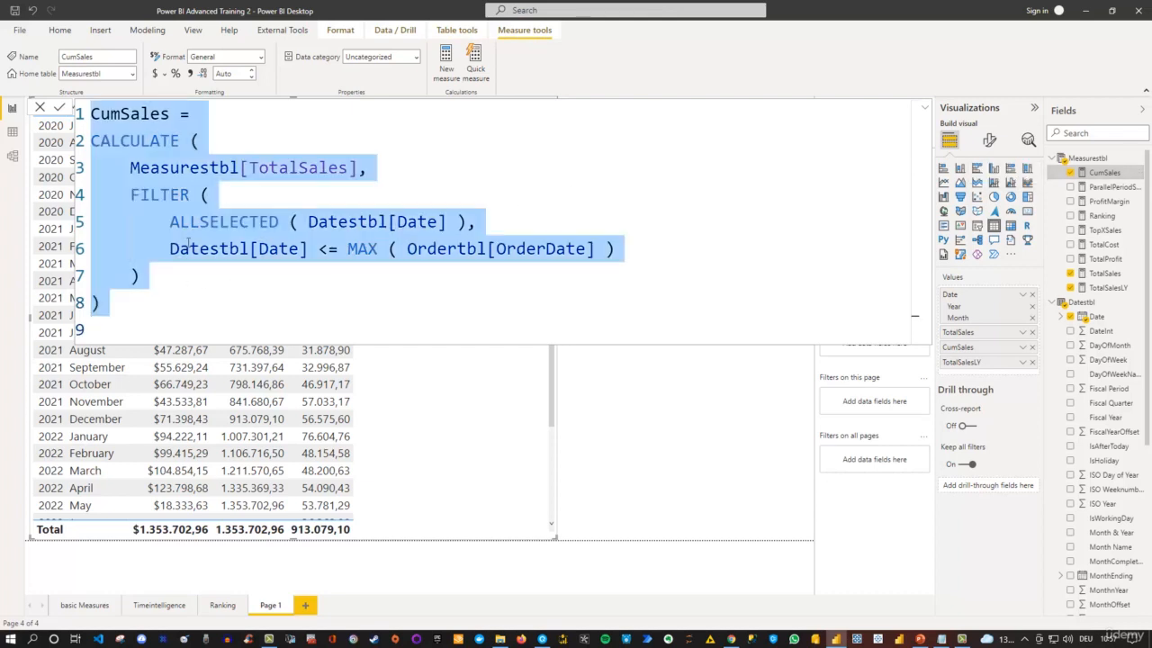
pyautogui.click(667, 386)
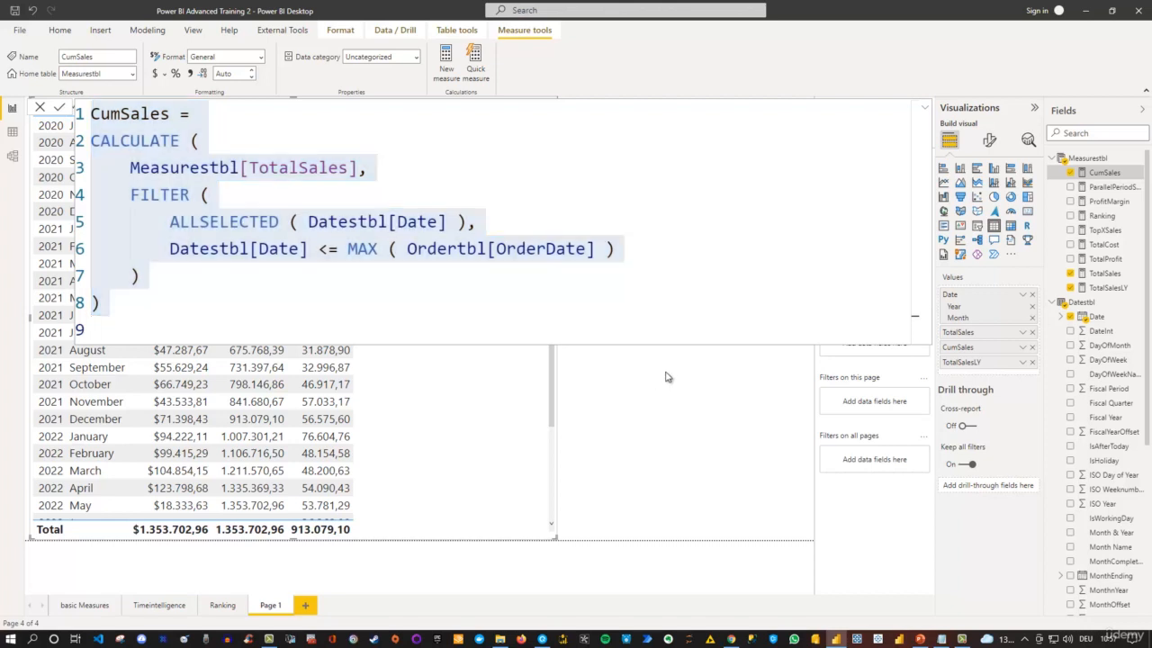
pyautogui.rightClick(1105, 159)
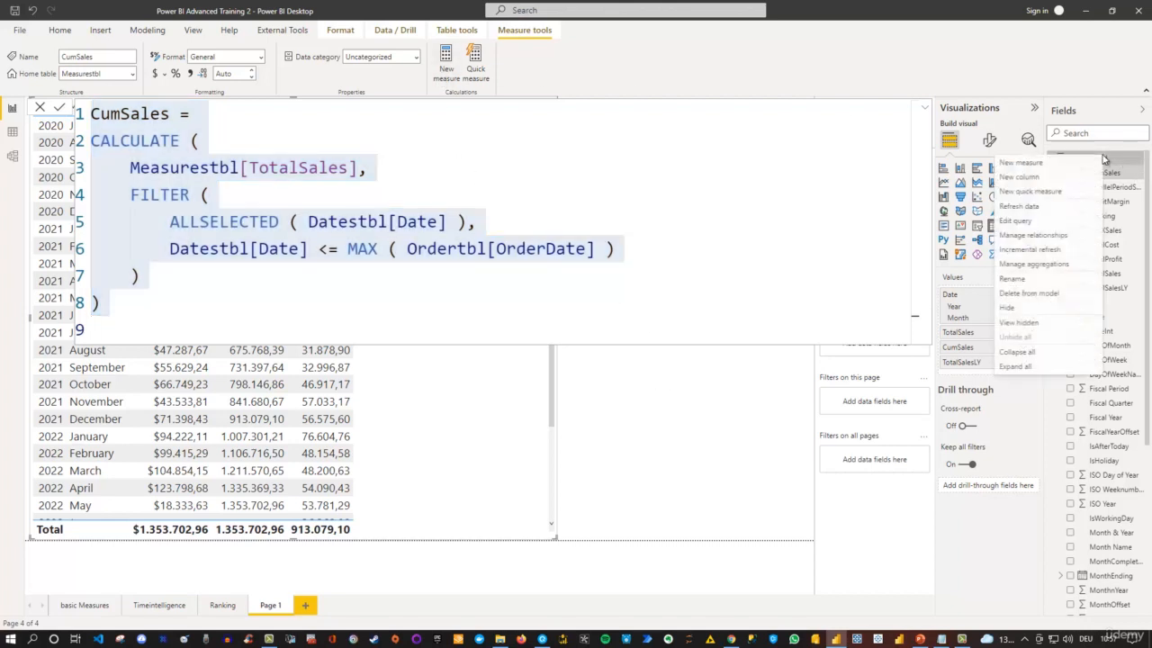
pyautogui.click(1048, 168)
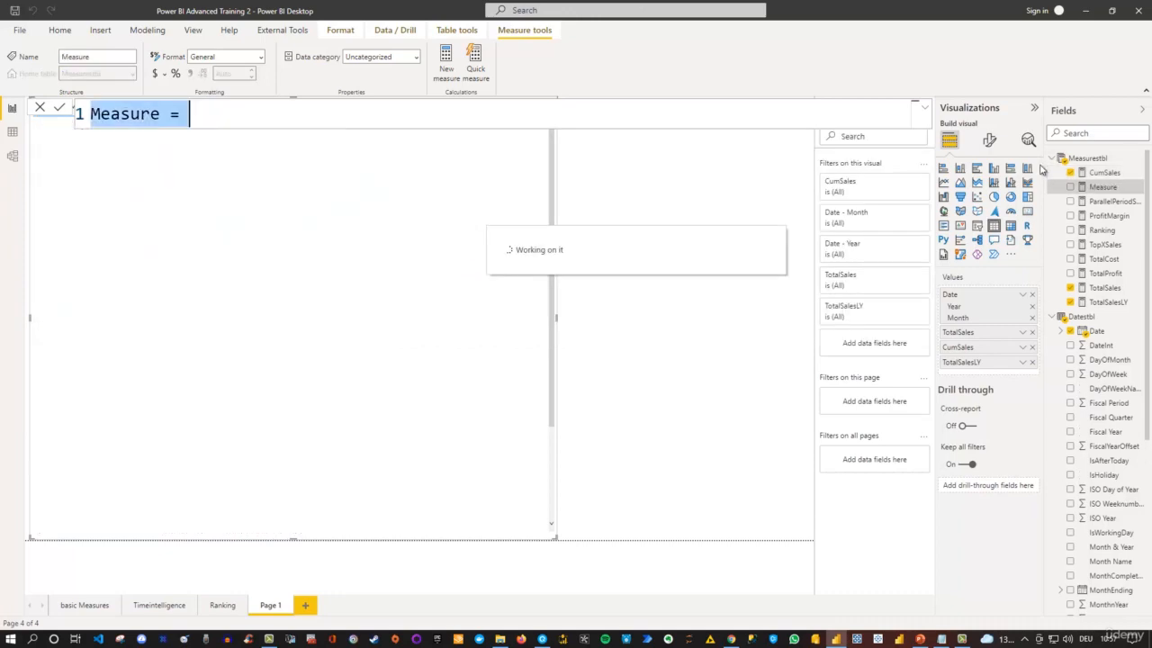
pyautogui.hotkey('ctrl', 'v')
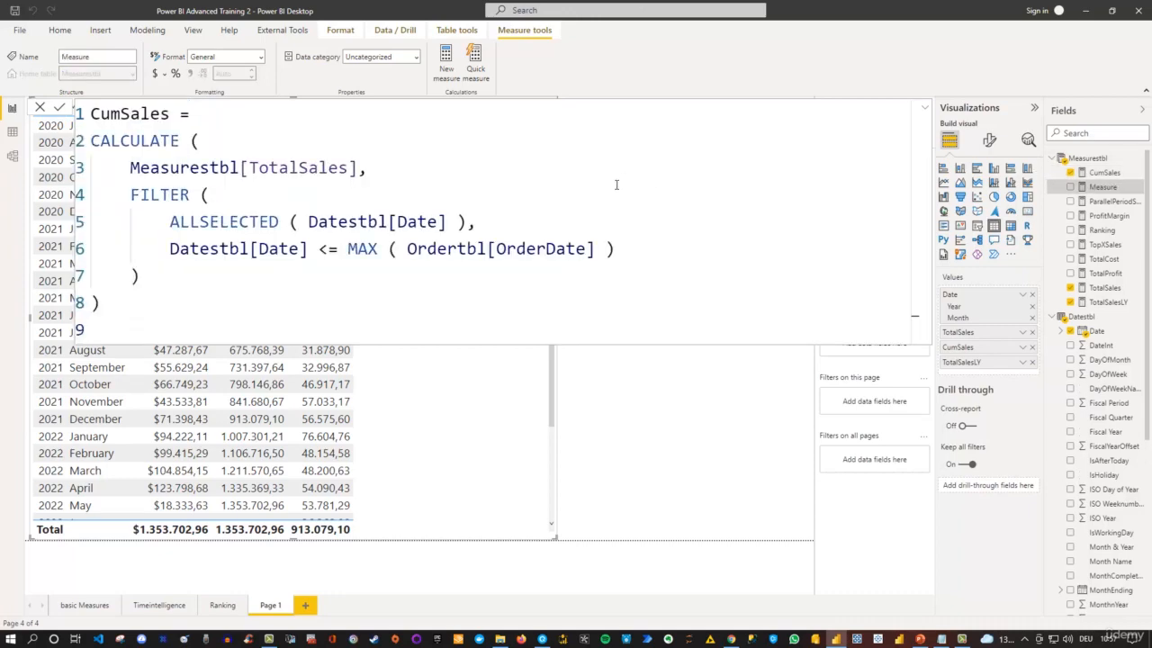
pyautogui.click(170, 113)
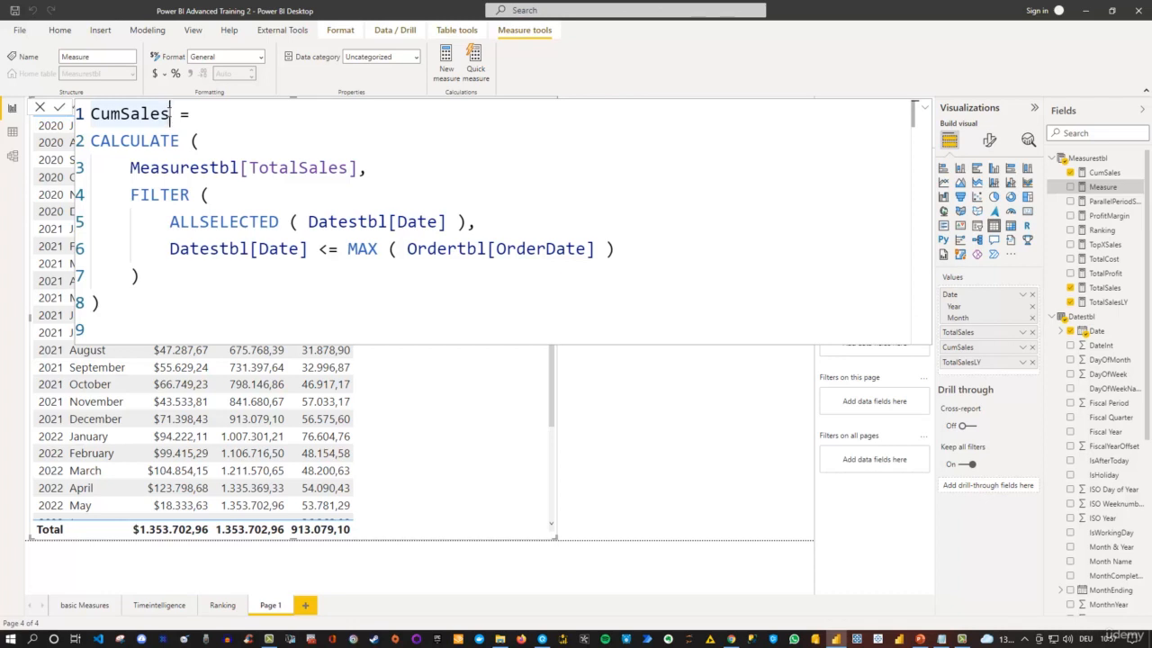
pyautogui.write('LY')
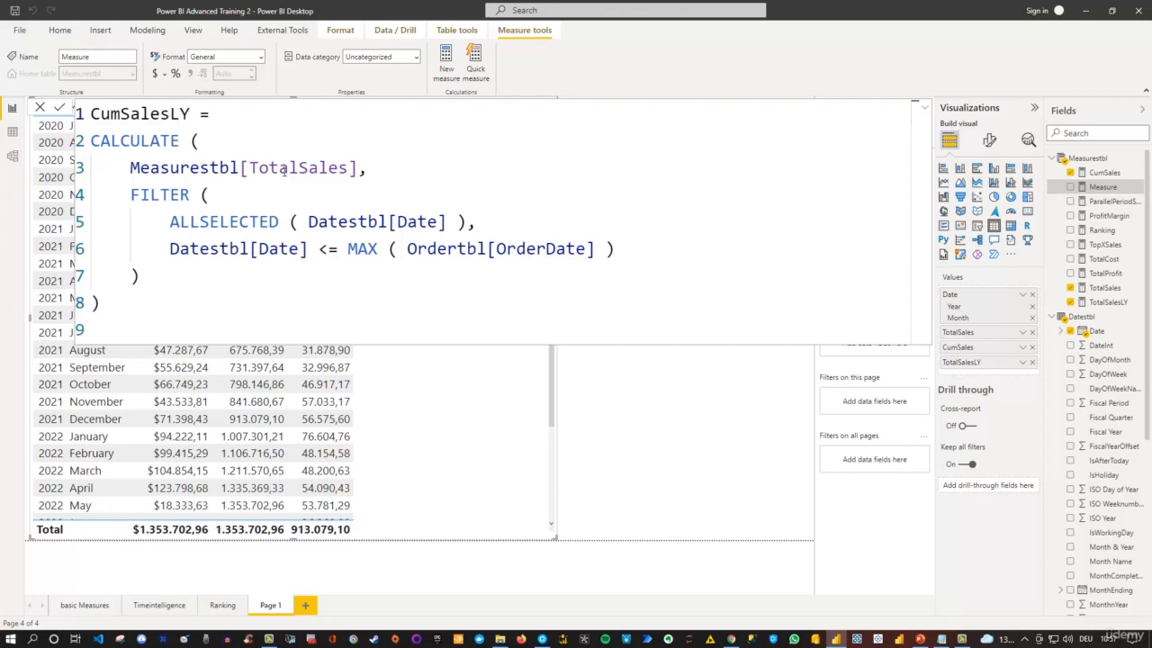
# Replace Measurestbl[TotalSales] with Measurestbl[TotalSalesLY] in the CumSalesLY formula and commit the measure.
pyautogui.moveTo(353, 169); pyautogui.dragTo(132, 176)
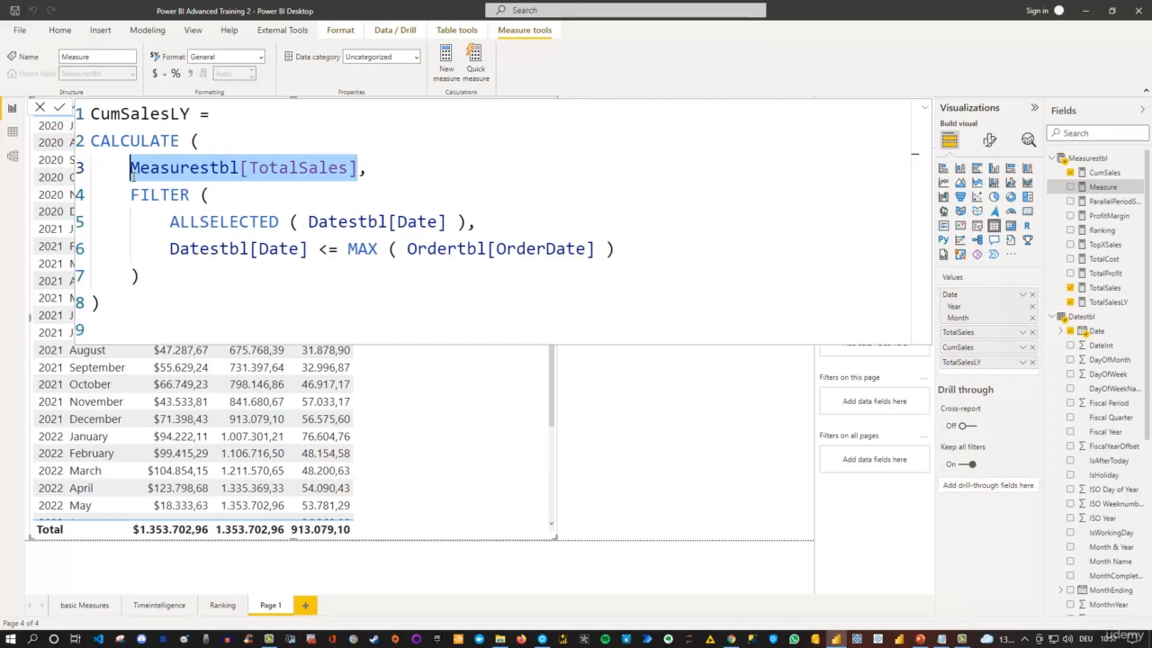
pyautogui.write('TotalSal,')
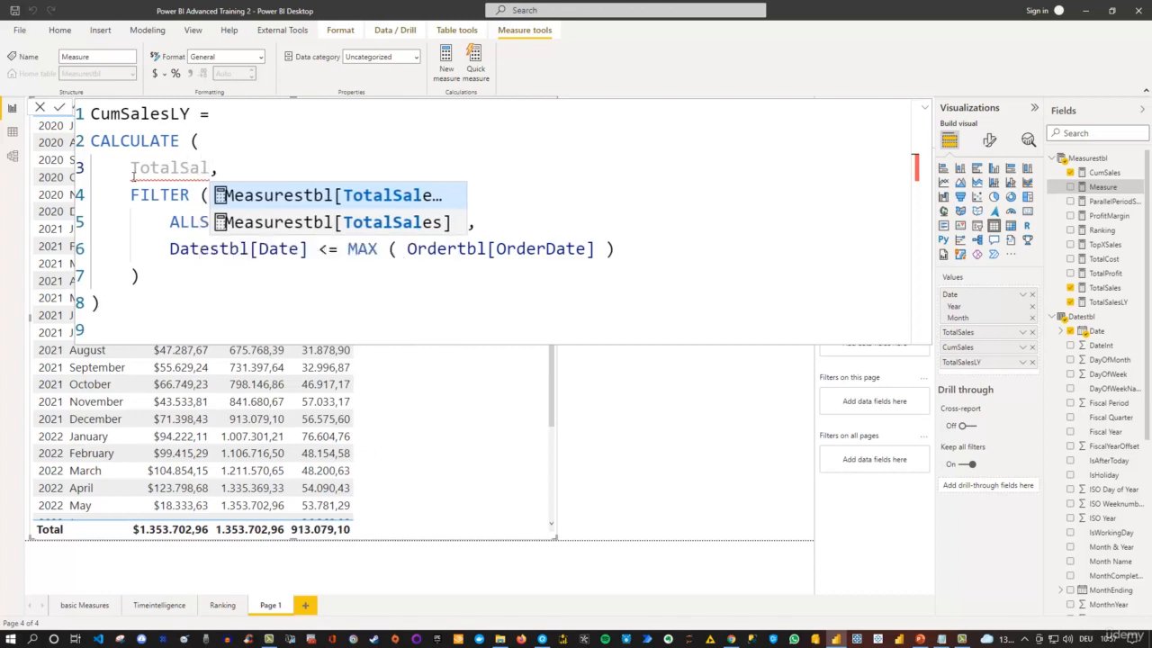
pyautogui.press('Tab')
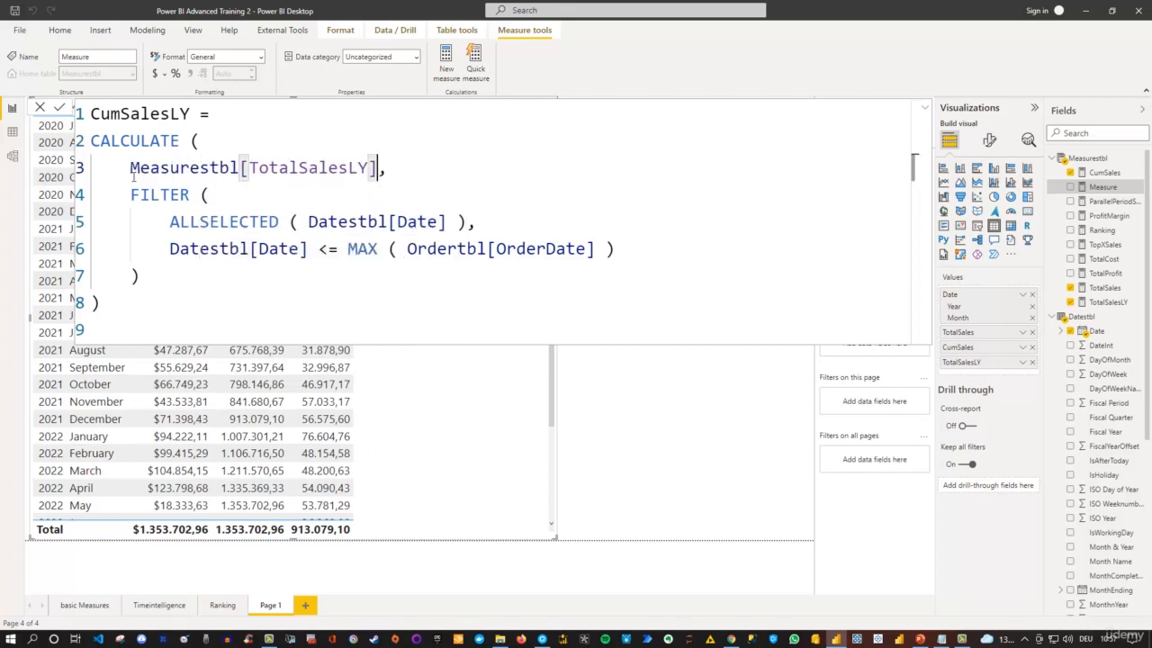
pyautogui.click(394, 171)
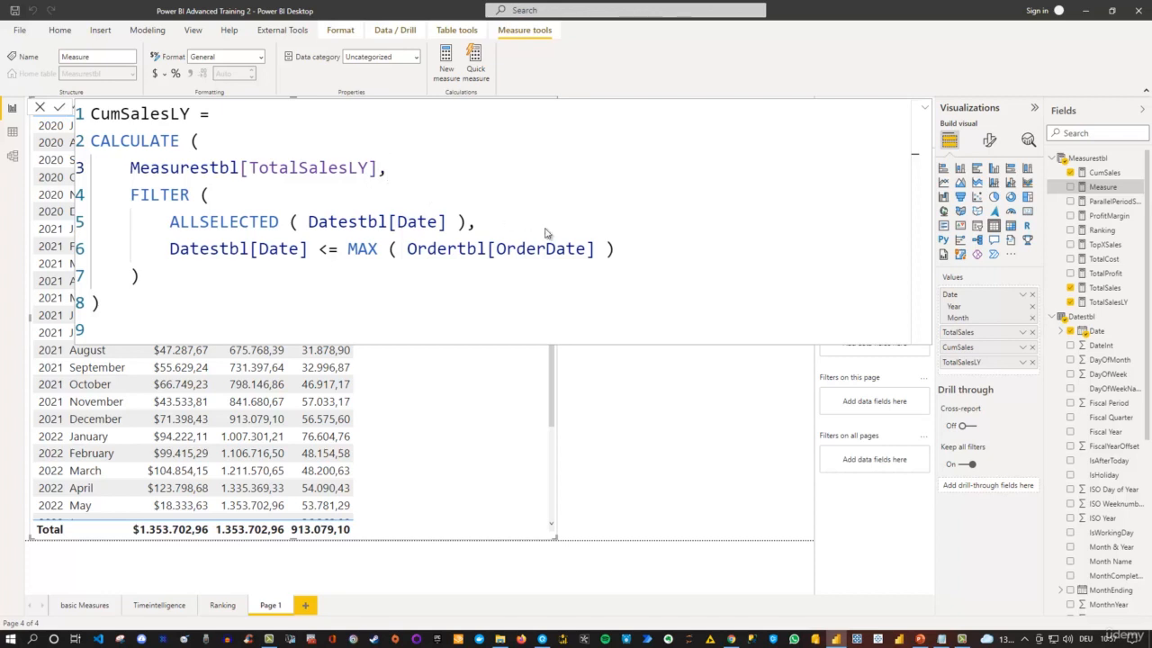
pyautogui.press('Return')
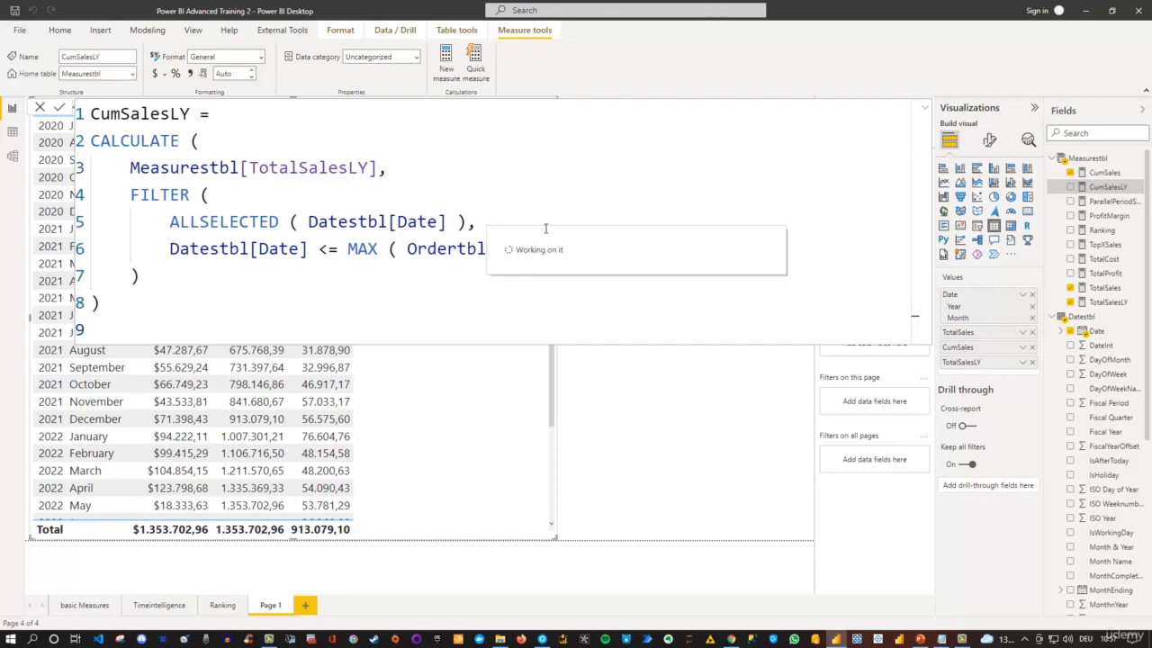
pyautogui.click(660, 376)
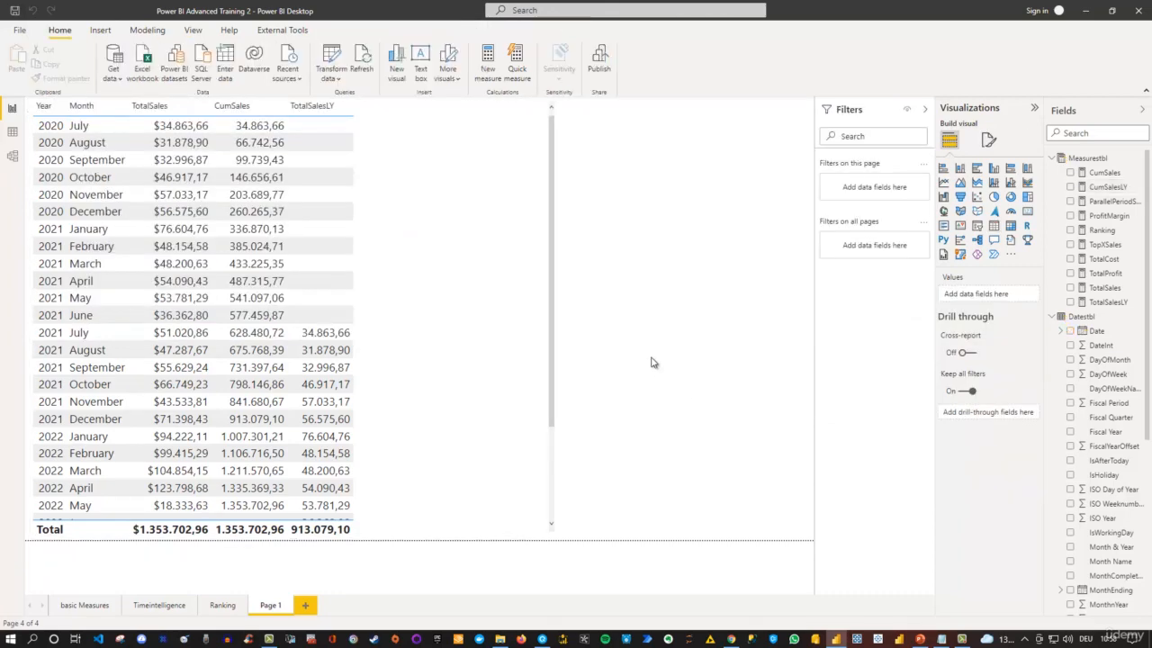
# Add the CumSalesLY measure to the year and month table.
pyautogui.click(450, 260)
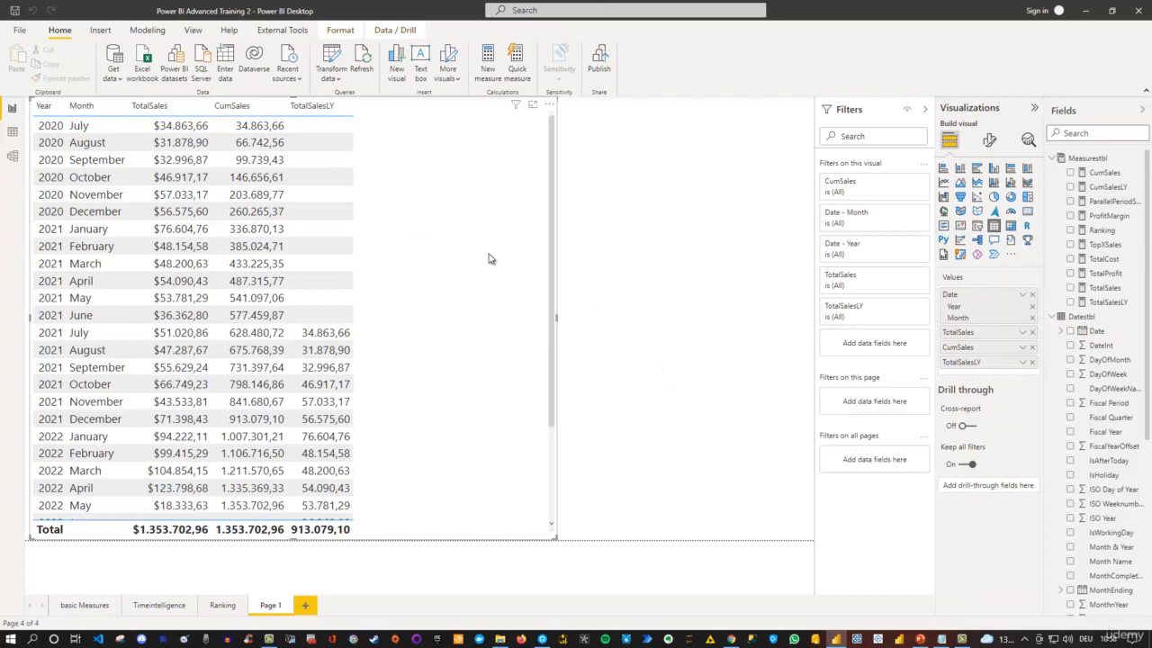
pyautogui.click(1070, 186)
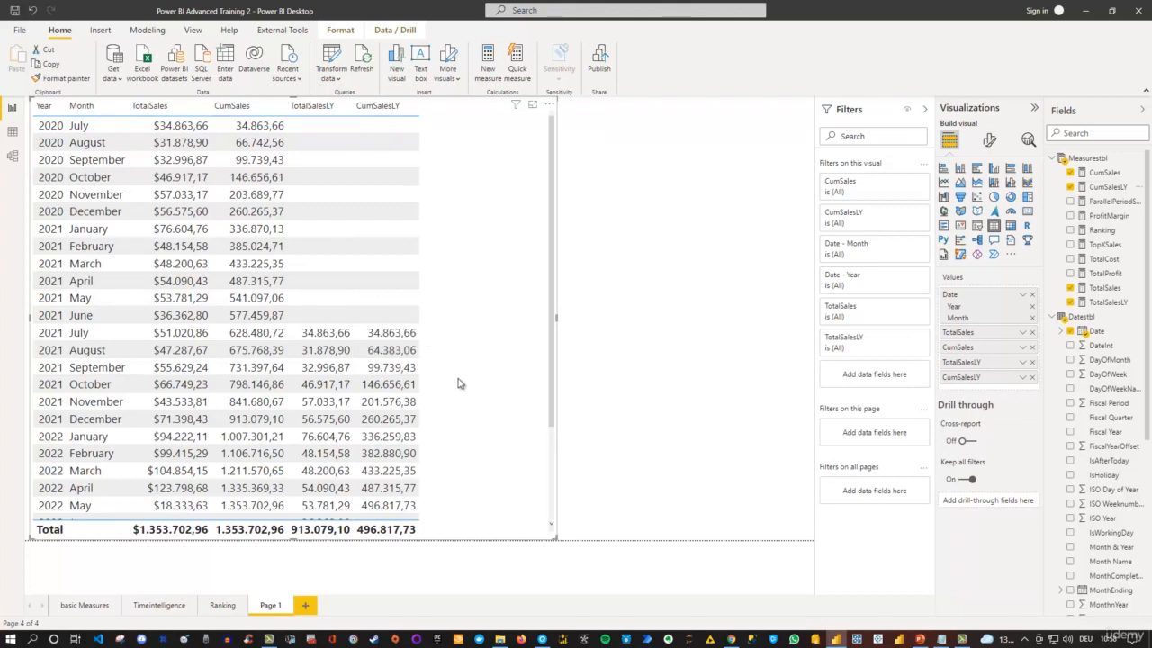
pyautogui.click(621, 403)
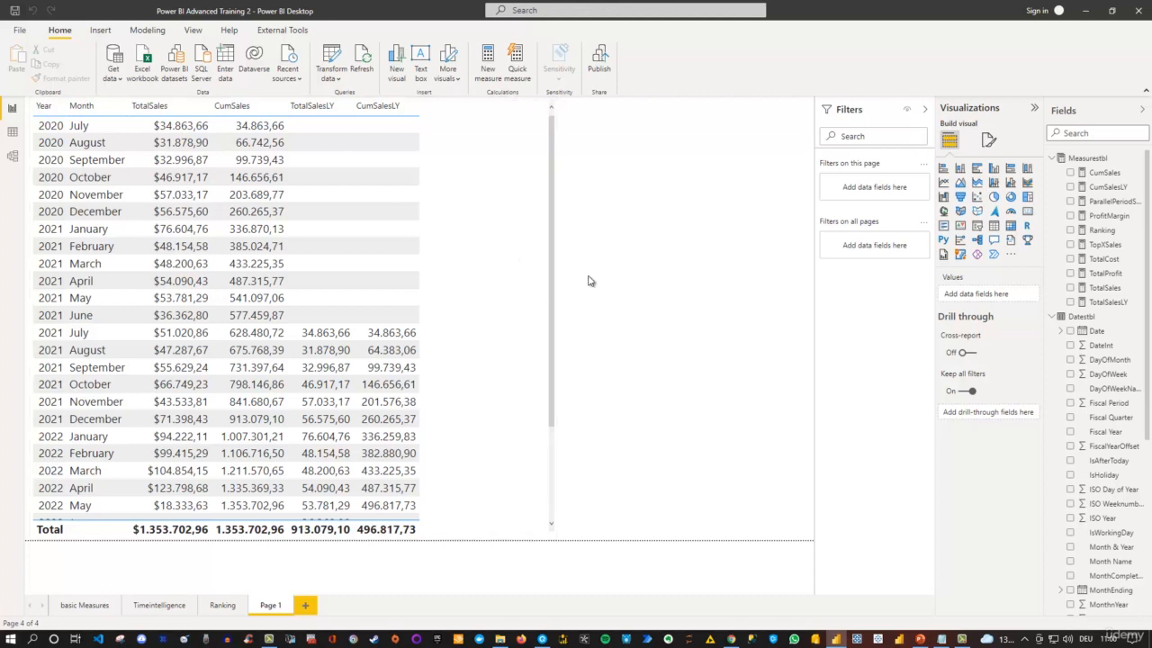
# Replace Ordertbl[OrderDate] inside MAX with Datestbl[Date] in the CumSalesLY formula and commit the measure.
pyautogui.click(1107, 187)
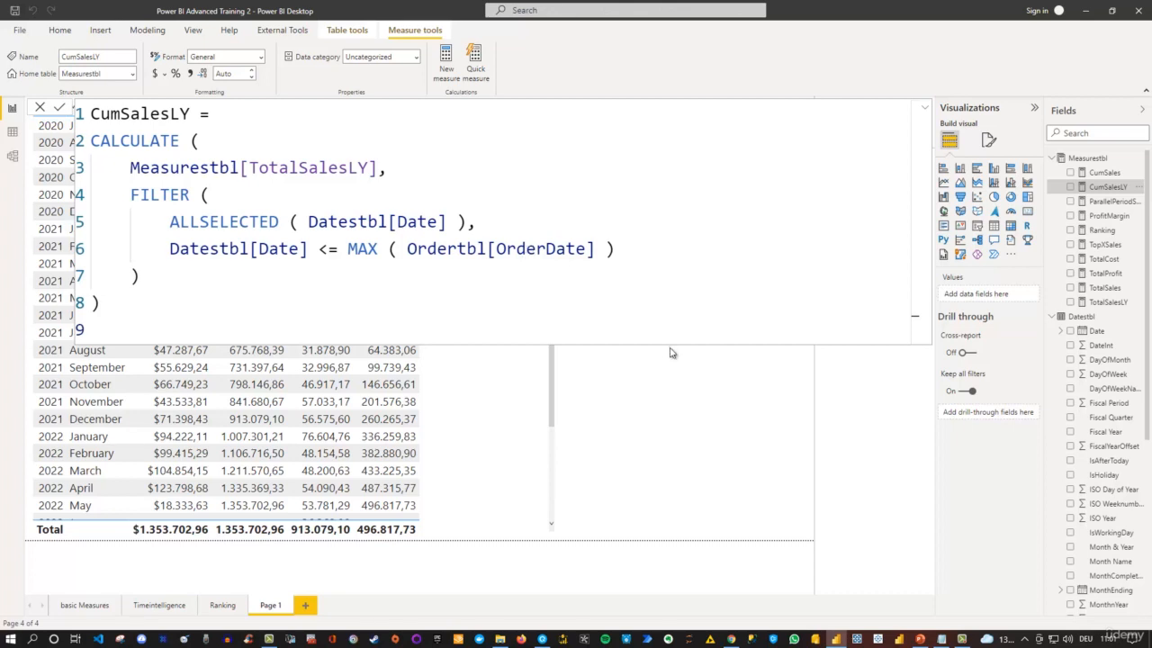
pyautogui.click(661, 380)
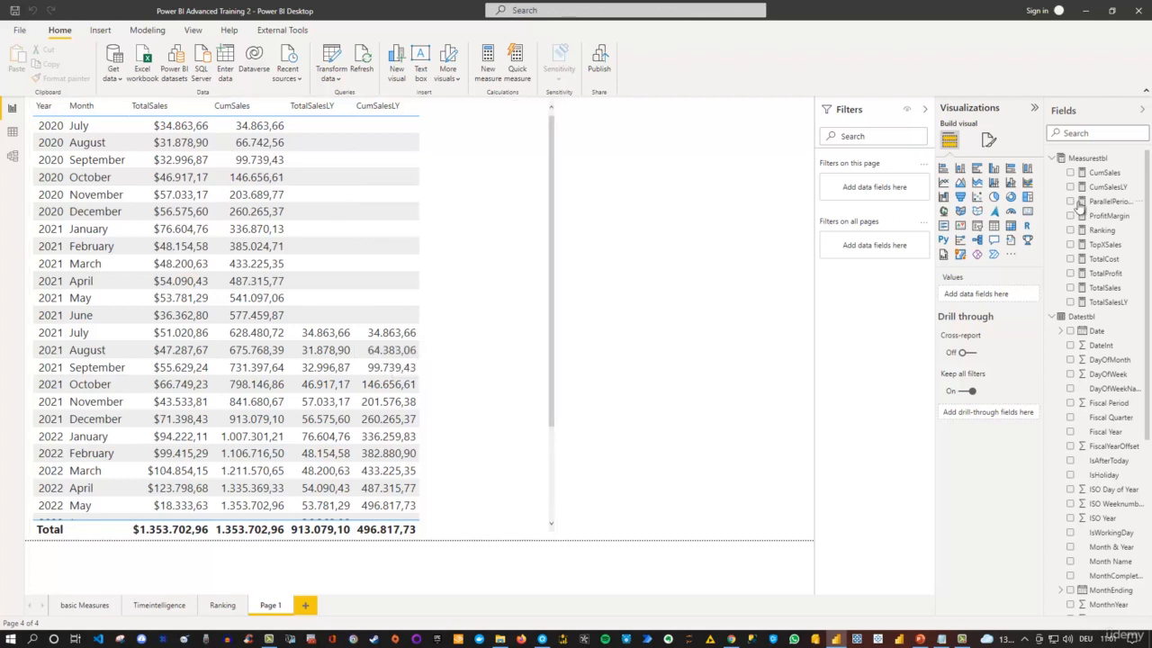
pyautogui.click(1107, 187)
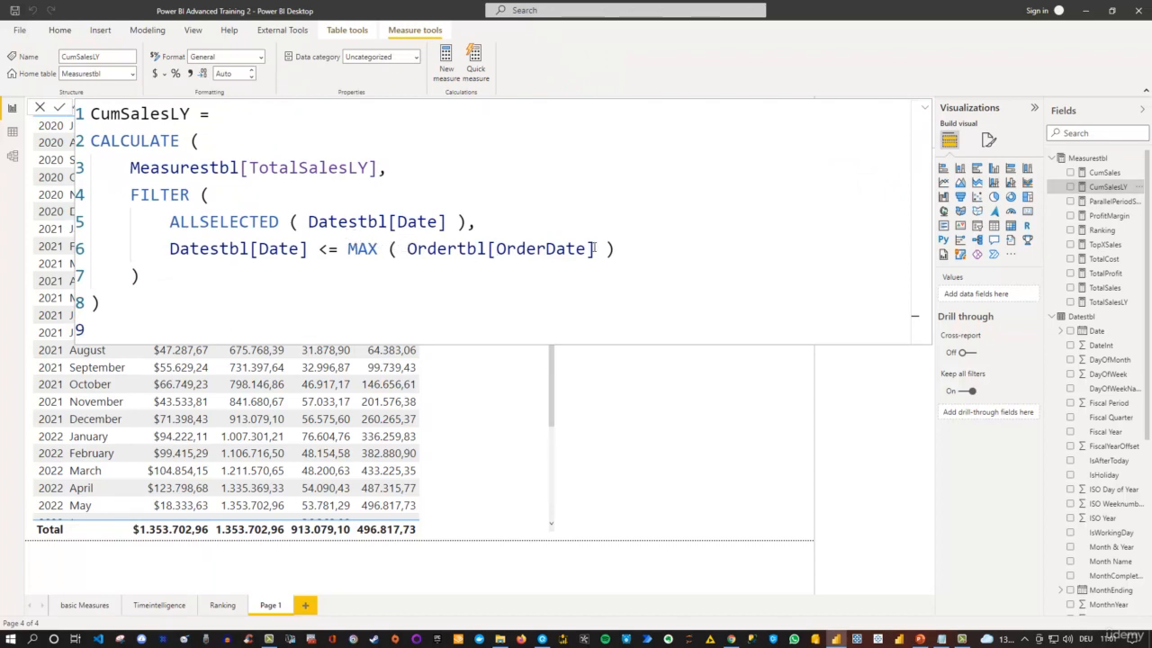
pyautogui.moveTo(309, 222); pyautogui.dragTo(594, 249)
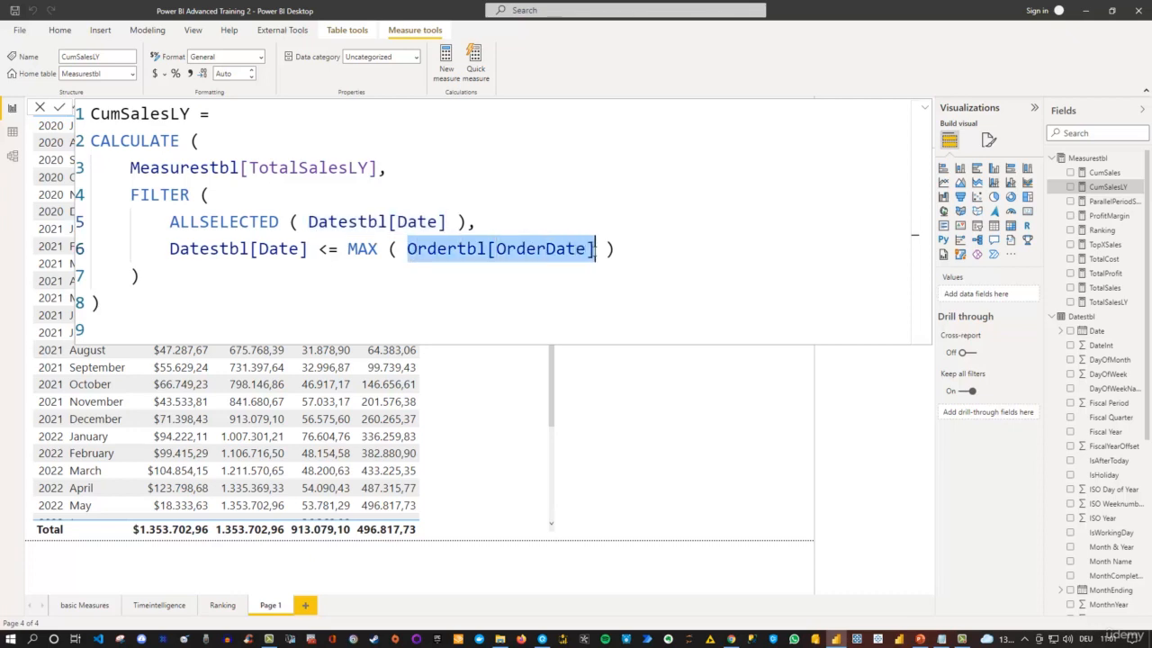
pyautogui.write('Datestbl[Date]')
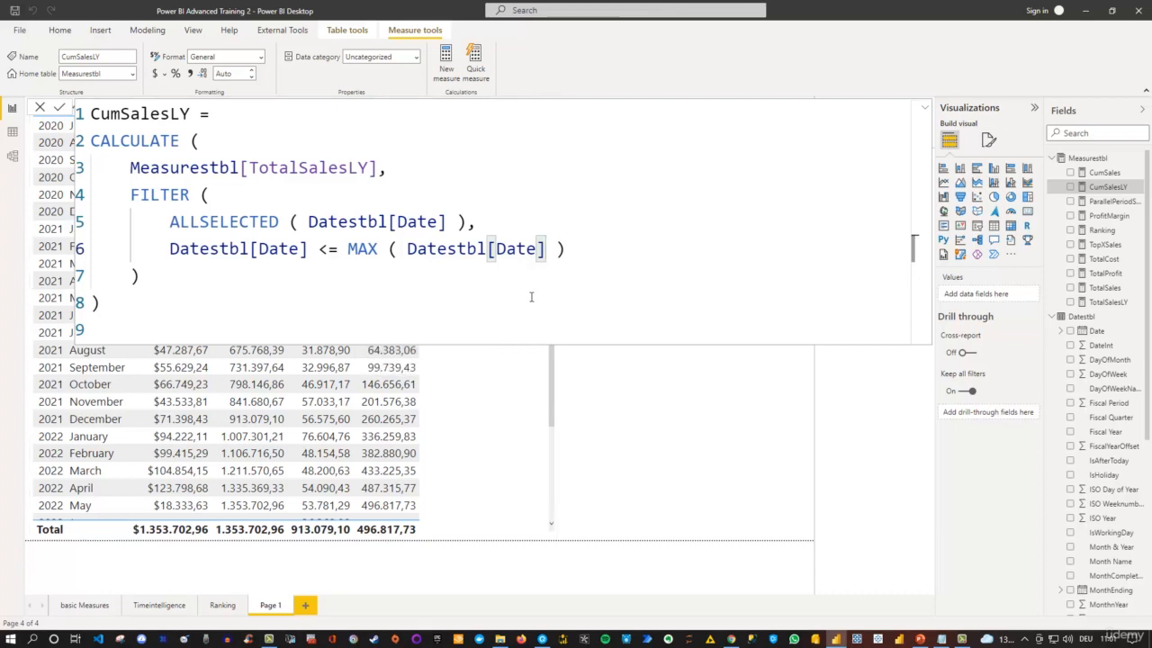
pyautogui.click(587, 260)
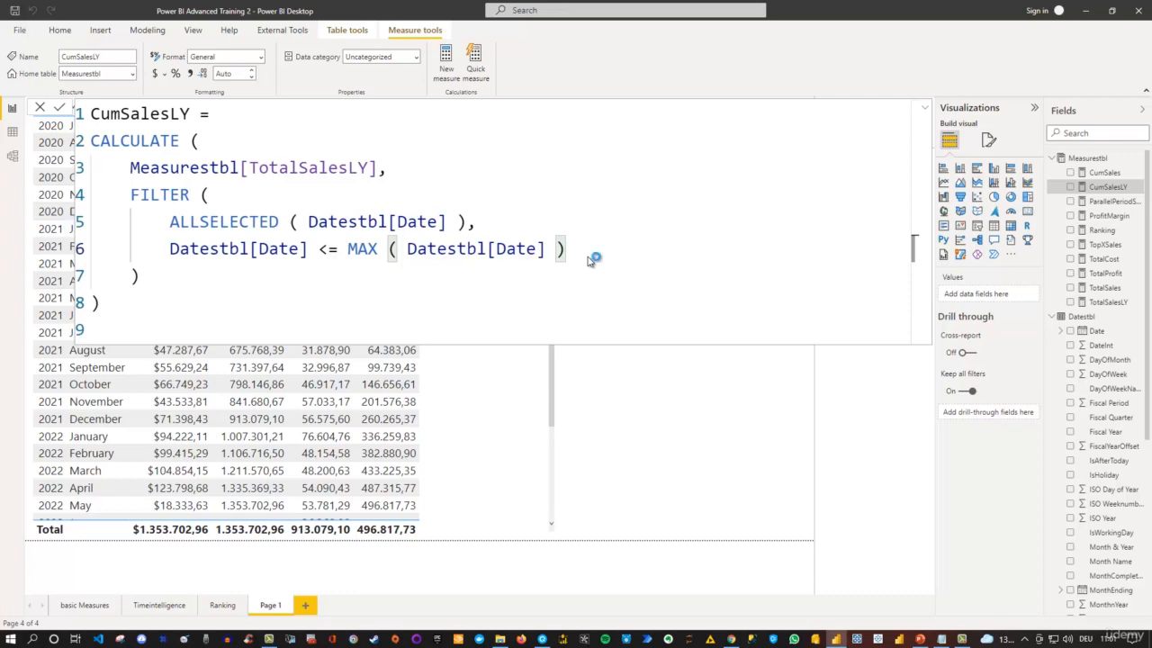
pyautogui.press('Return')
pyautogui.click(596, 373)
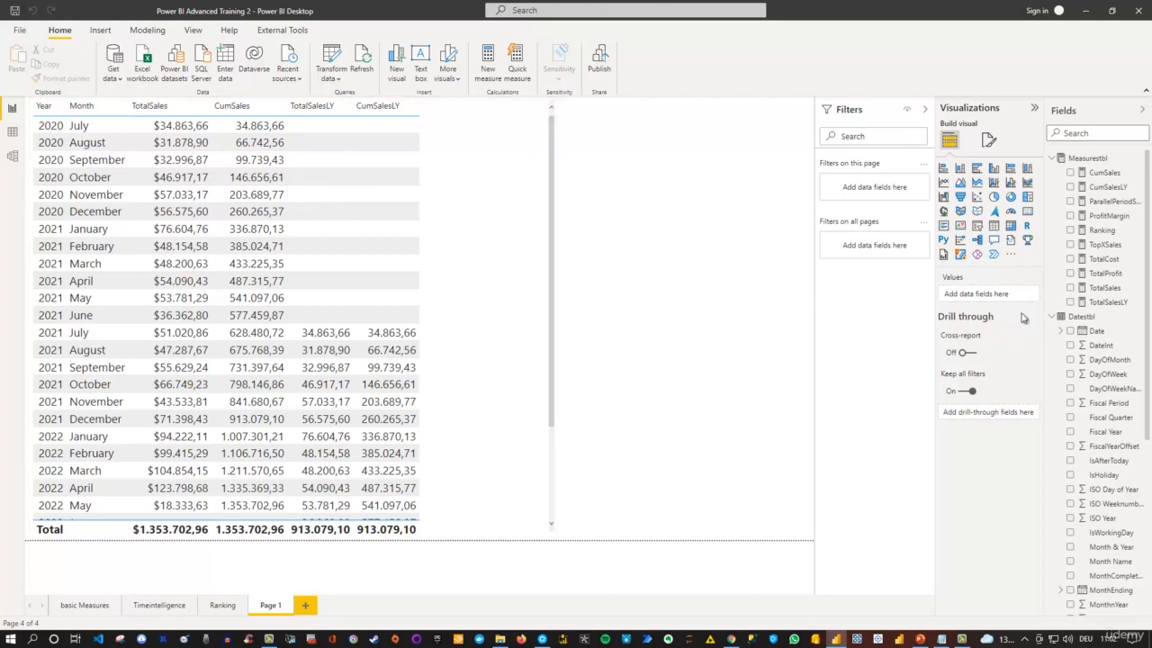
# Compare the CumSales and CumSalesLY formulas, examining the measure each one accumulates and the date column used inside MAX in CumSalesLY.
pyautogui.click(1100, 332)
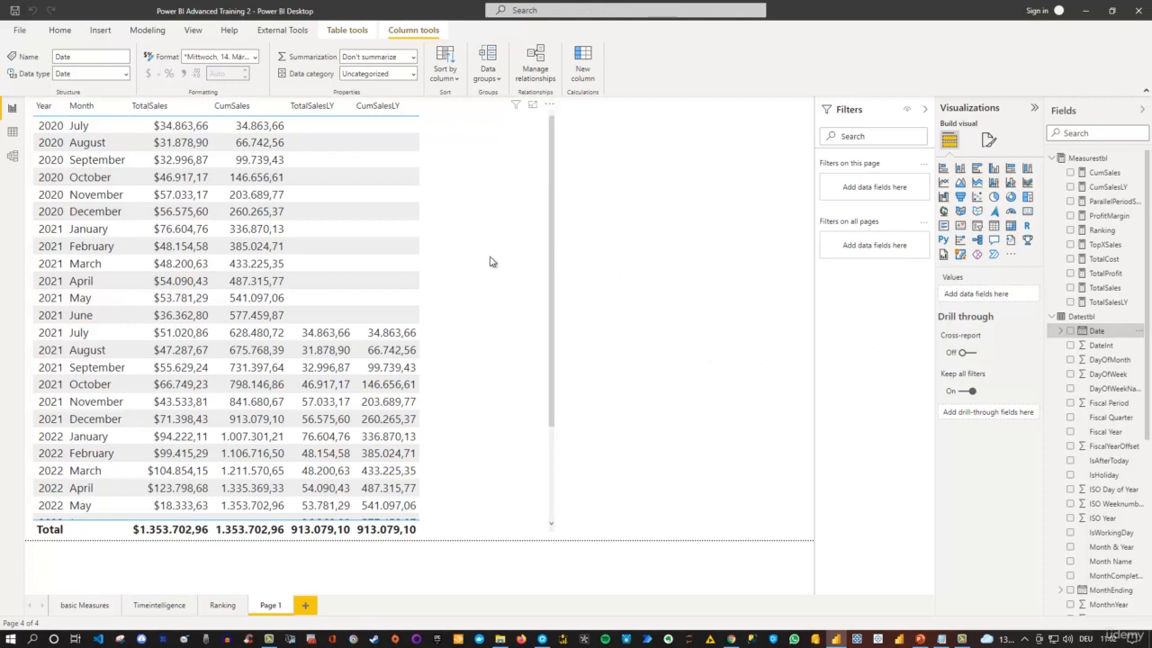
pyautogui.click(1105, 173)
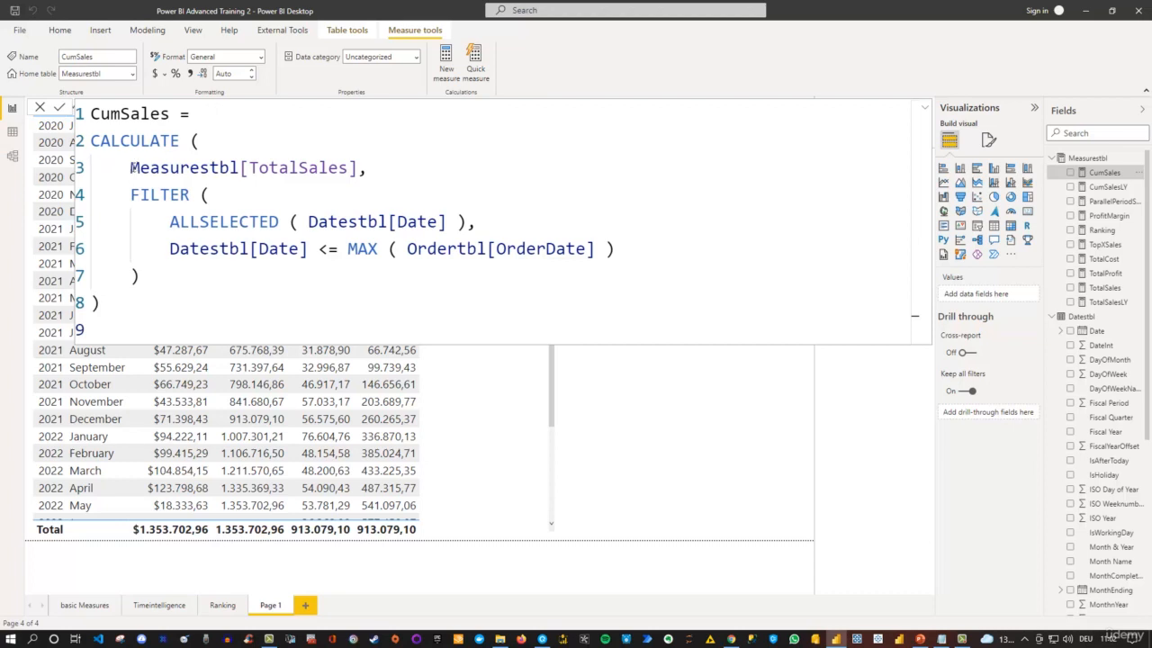
pyautogui.moveTo(132, 167); pyautogui.dragTo(357, 167)
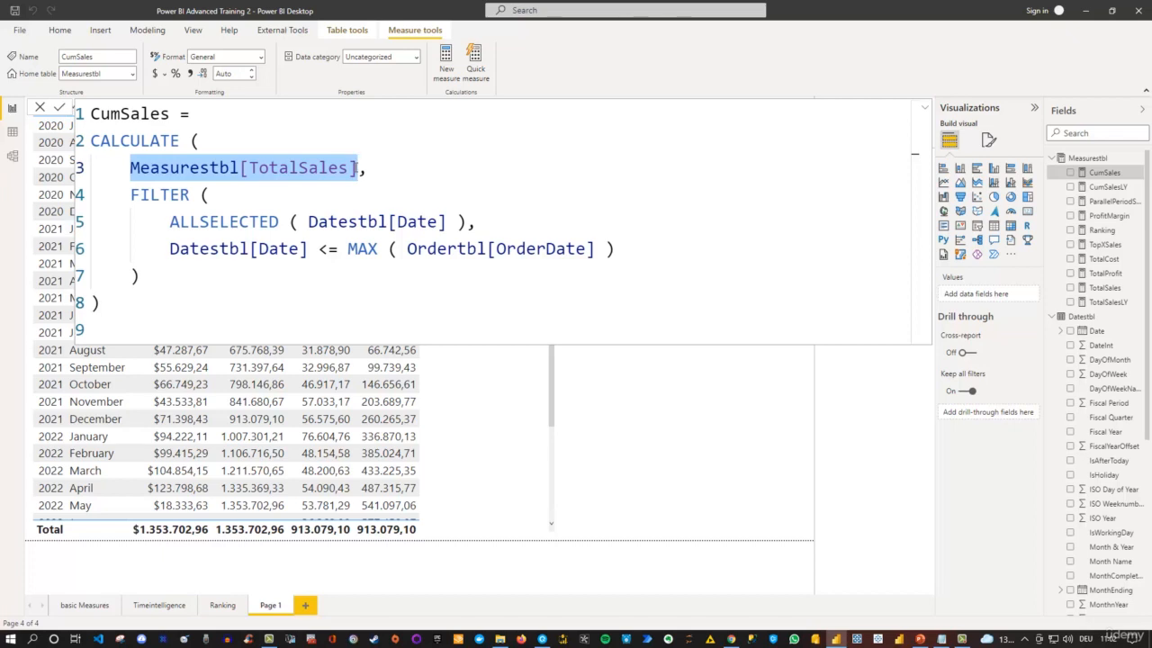
pyautogui.click(1103, 187)
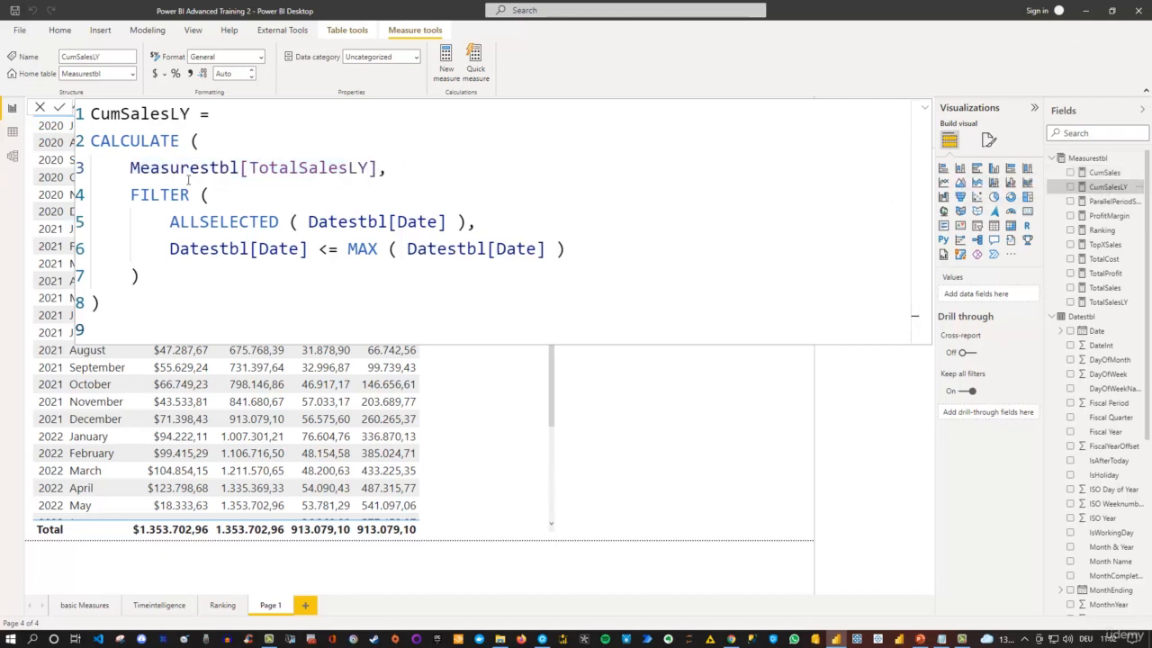
pyautogui.moveTo(130, 167); pyautogui.dragTo(376, 168)
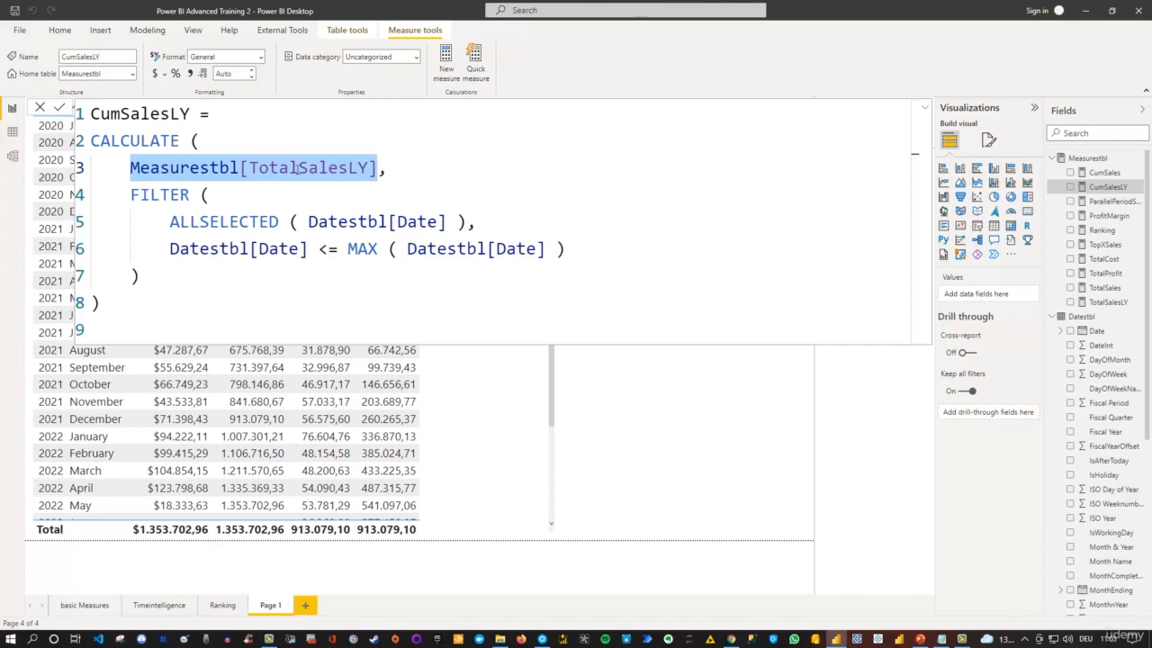
pyautogui.click(629, 249)
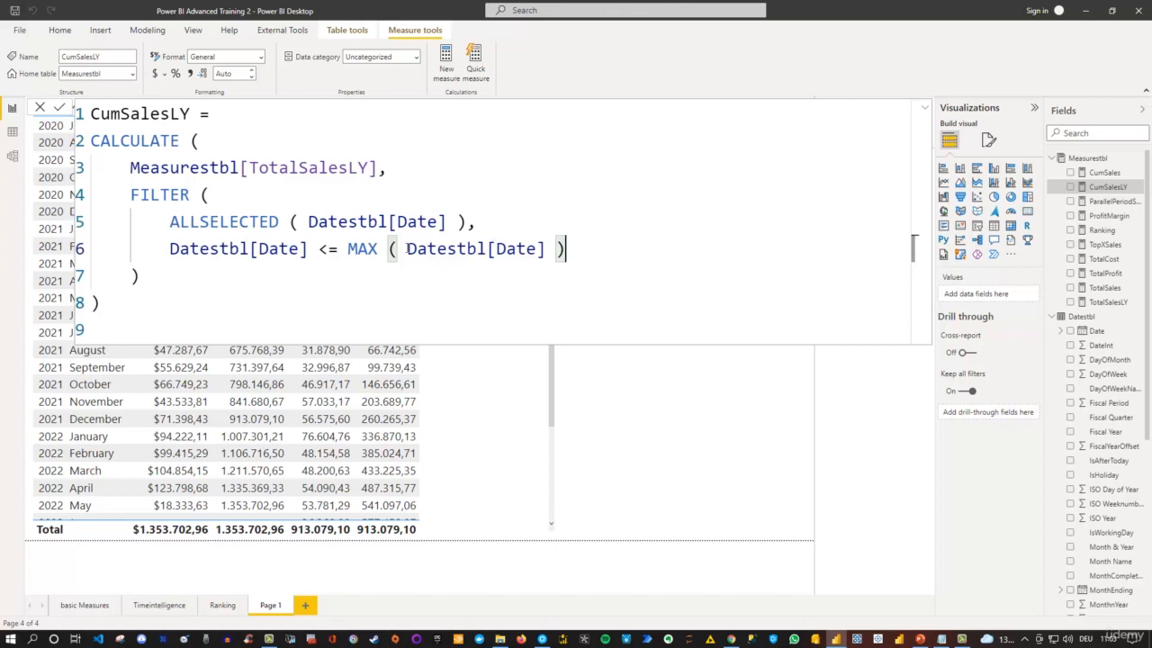
pyautogui.moveTo(409, 249); pyautogui.dragTo(546, 248)
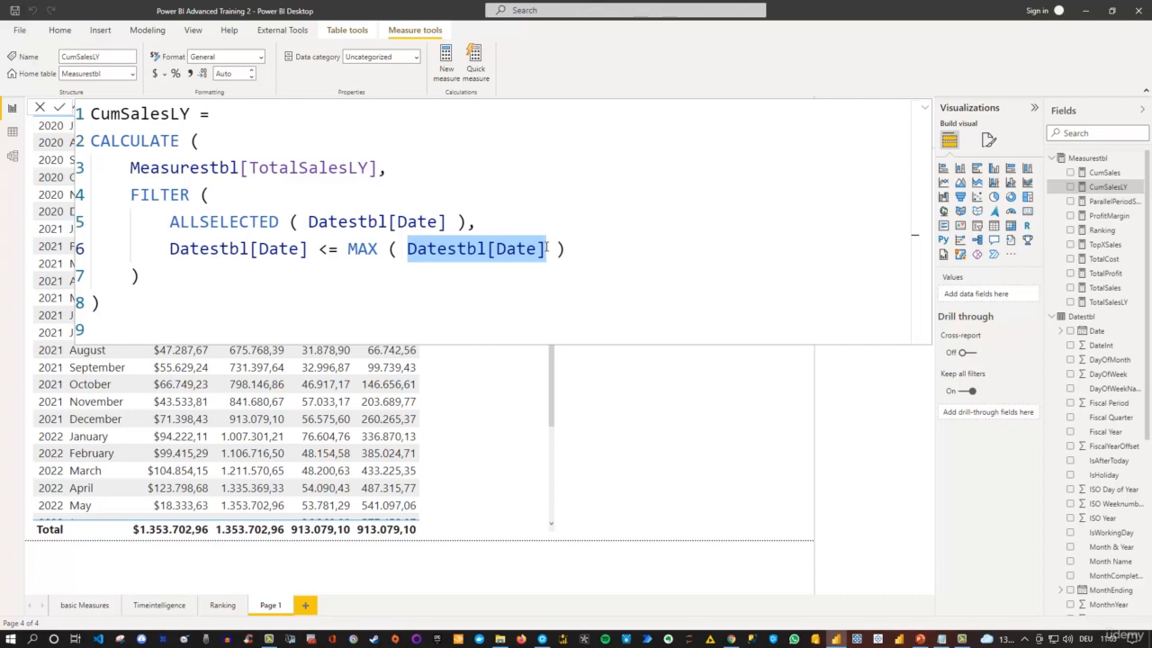
pyautogui.click(675, 405)
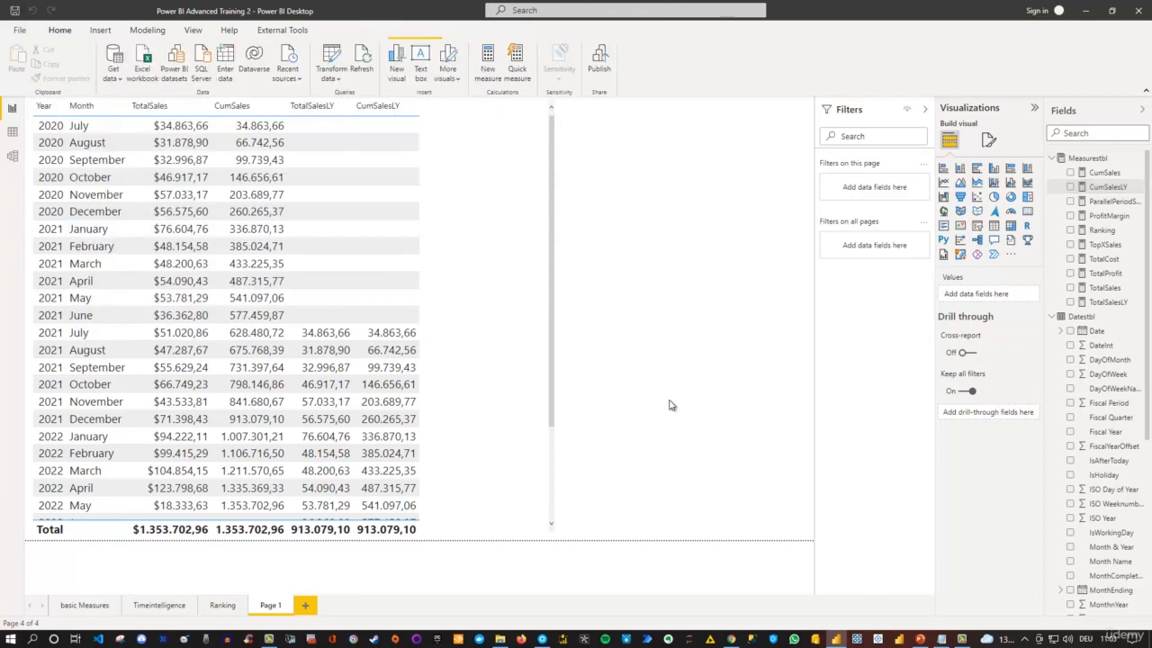